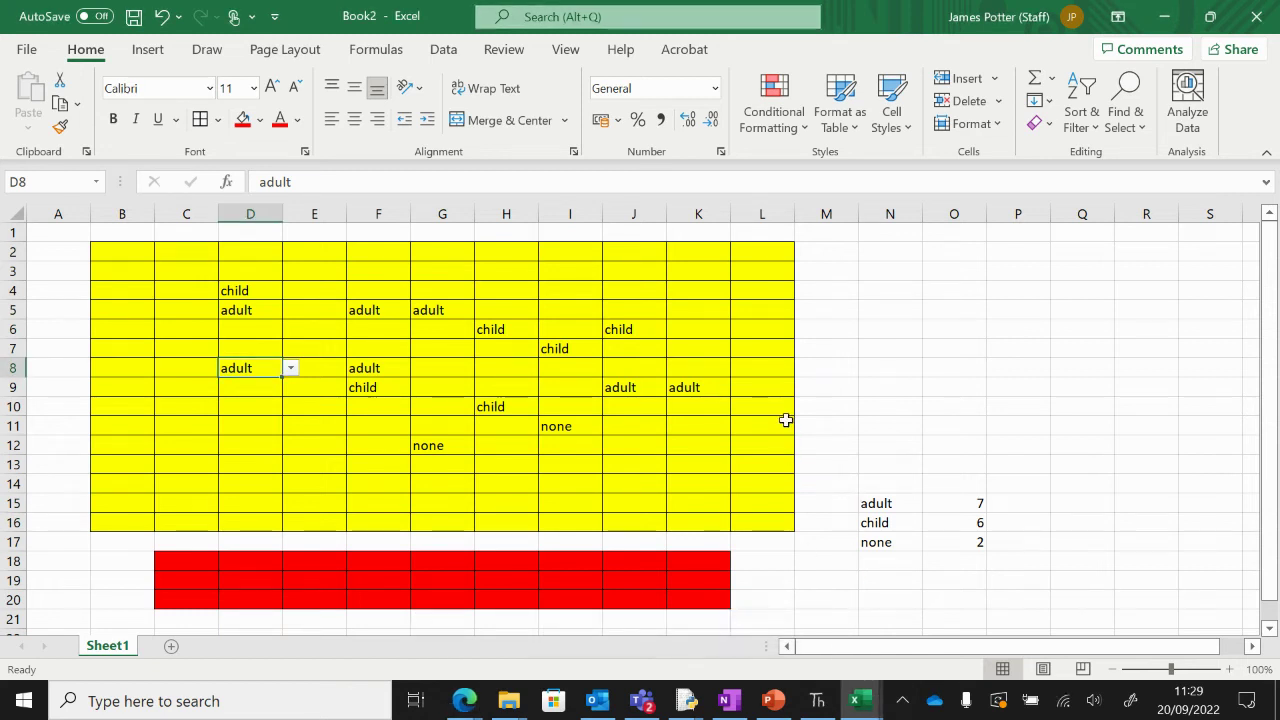
Step: Review the adult, child and none COUNTIF counts, then rename Sheet1 to Seating
{"action": "left_click", "coordinate": [973, 504]}
{"action": "left_click", "coordinate": [947, 526]}
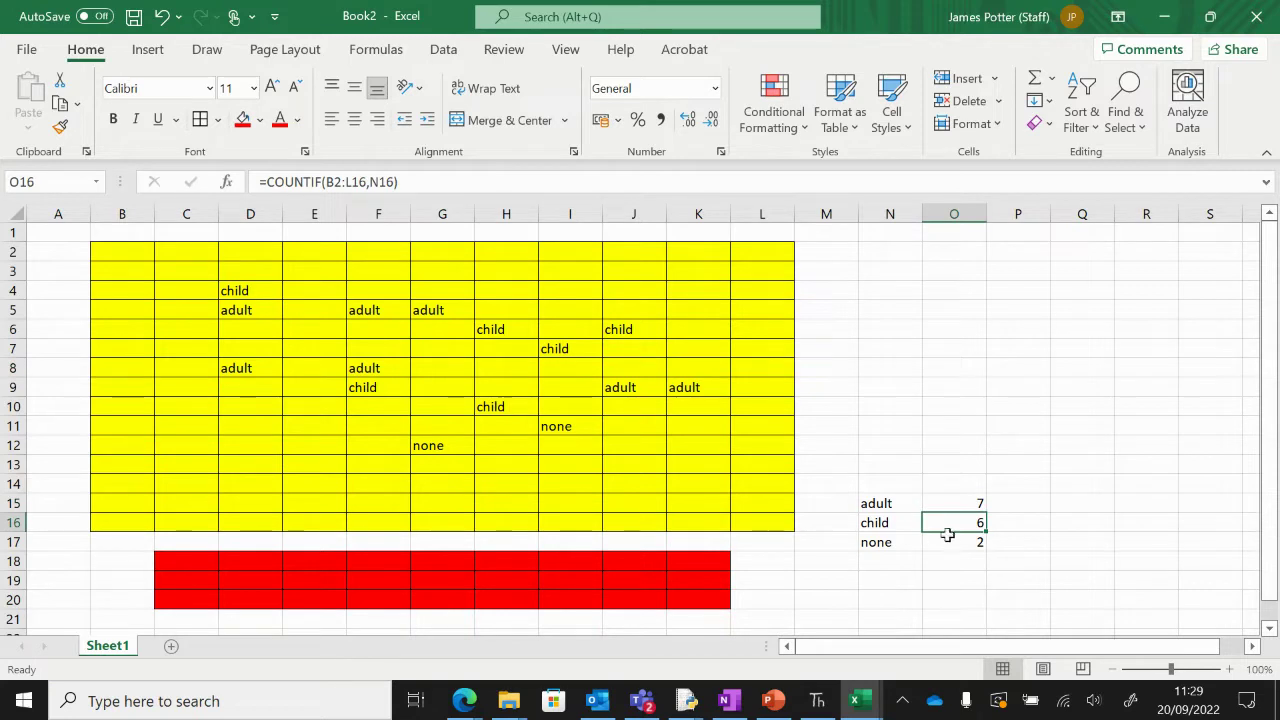
{"action": "left_click", "coordinate": [947, 540]}
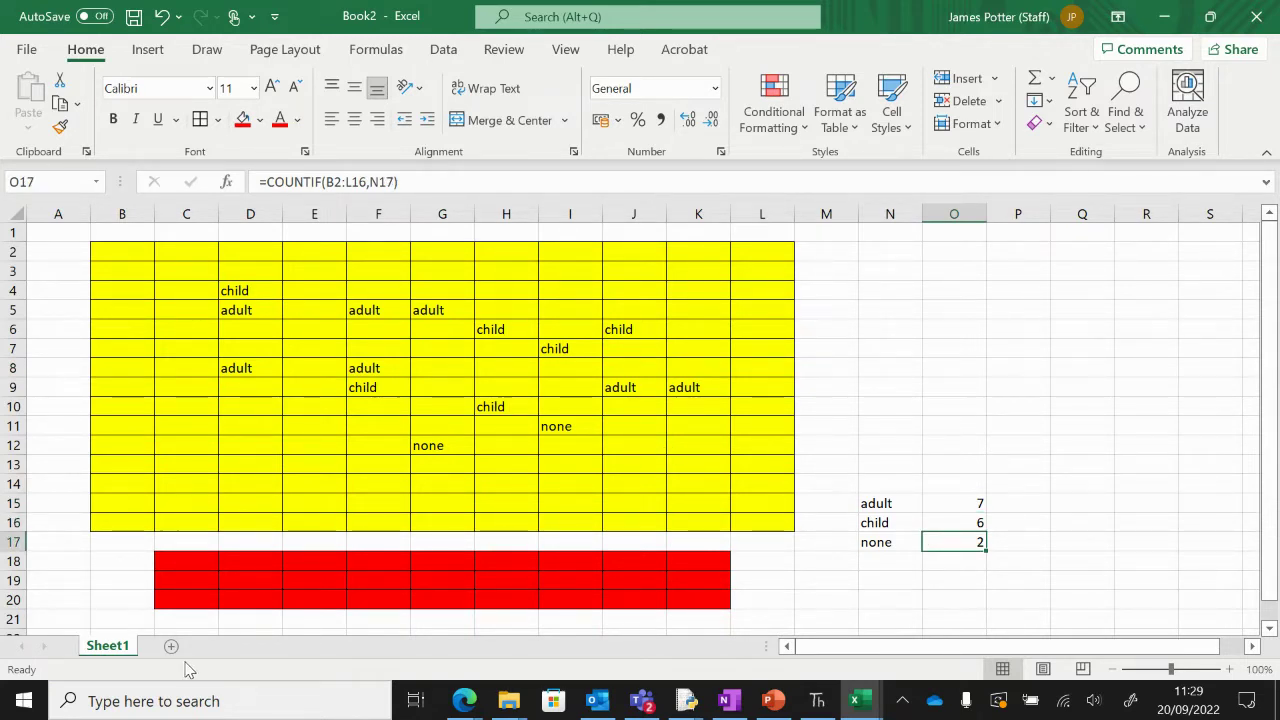
{"action": "double_click", "coordinate": [110, 645]}
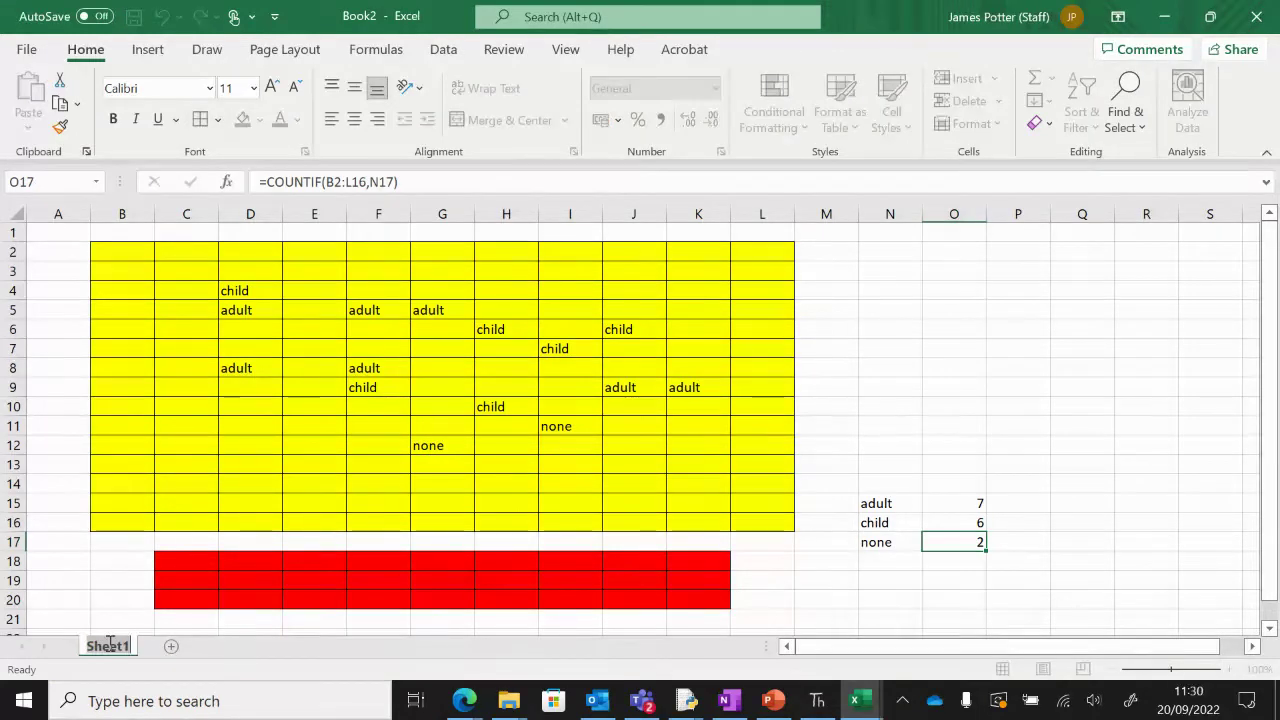
{"action": "type", "text": "Seating"}
{"action": "key", "text": "Return"}
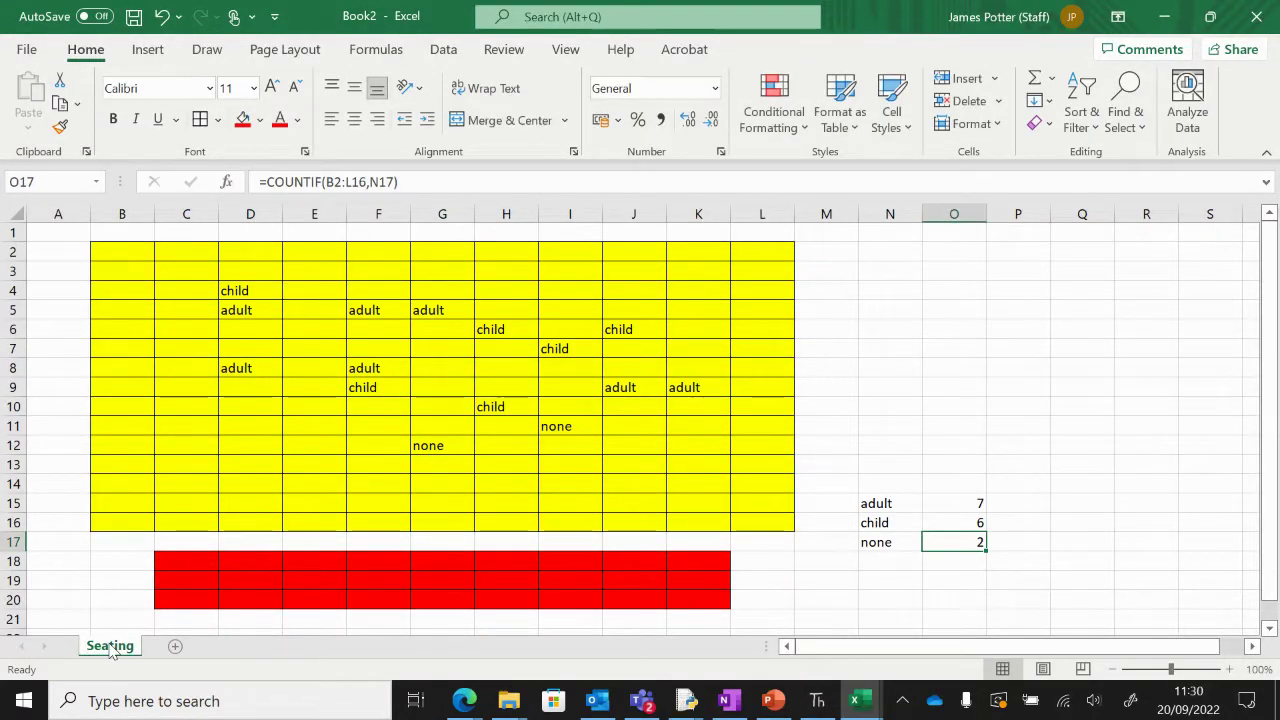
Step: Add a new blank worksheet and name it Sales
{"action": "left_click", "coordinate": [176, 647]}
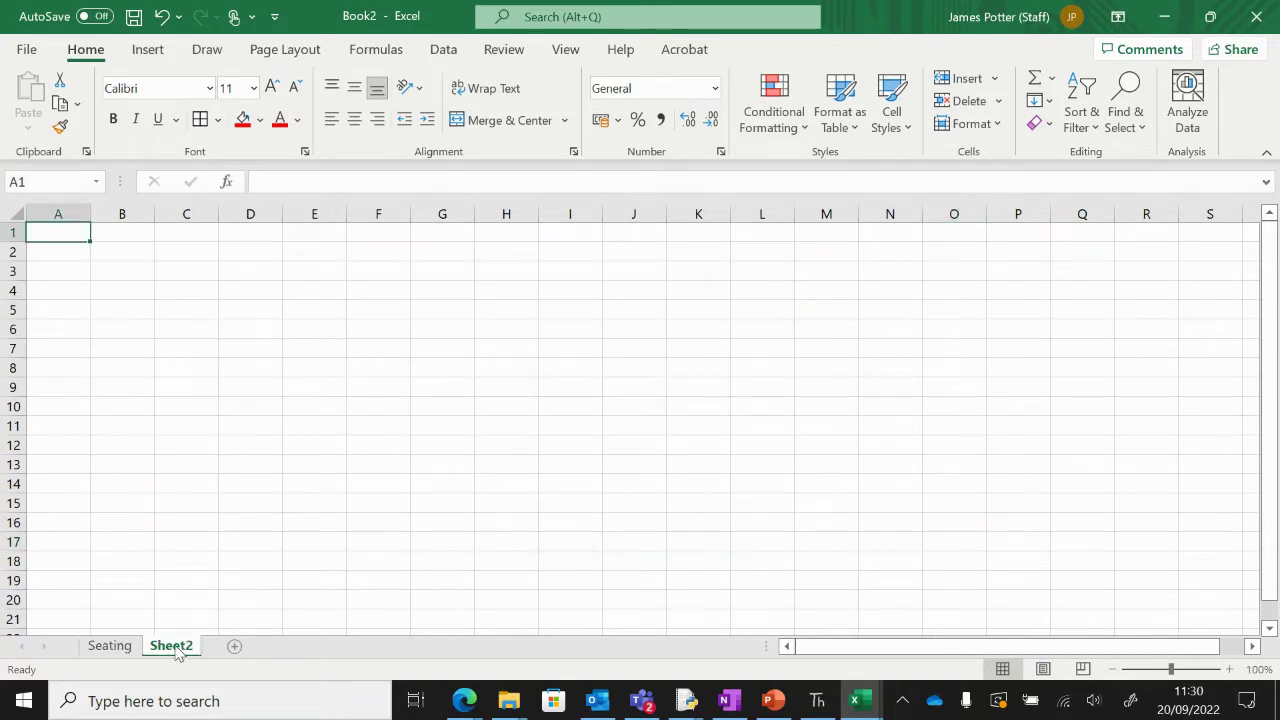
{"action": "double_click", "coordinate": [172, 646]}
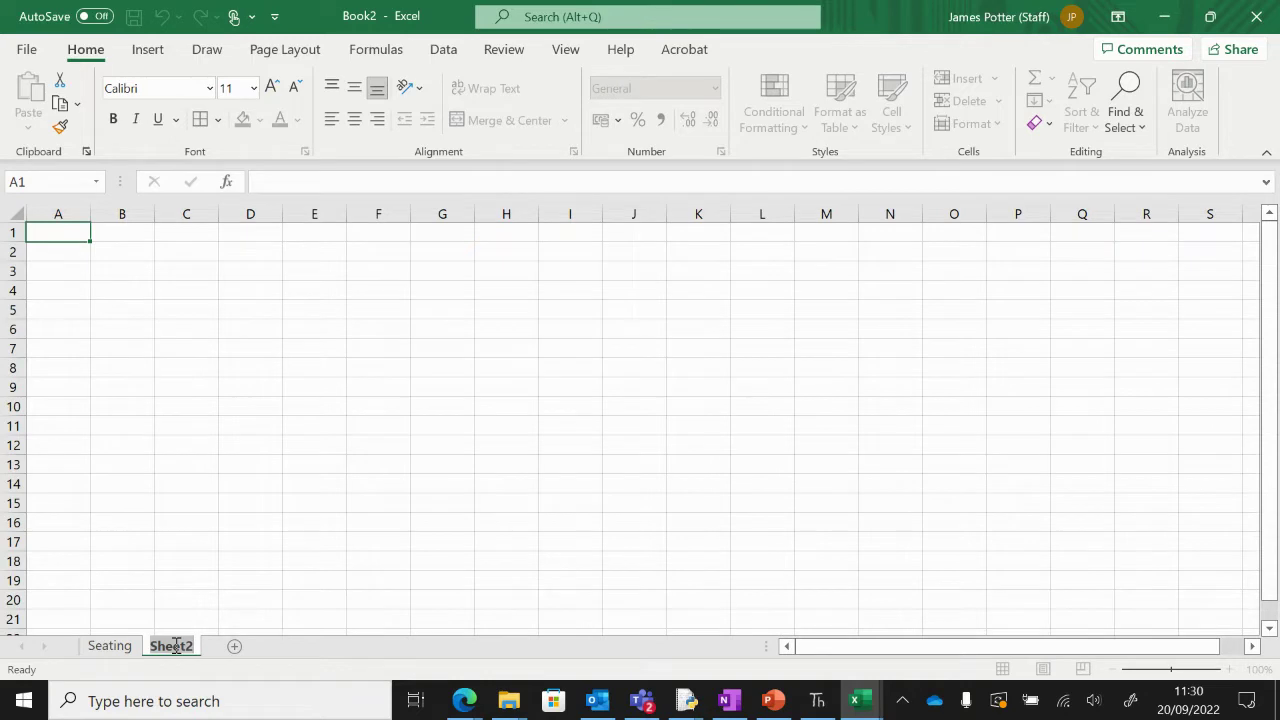
{"action": "type", "text": "Sales"}
{"action": "key", "text": "Return"}
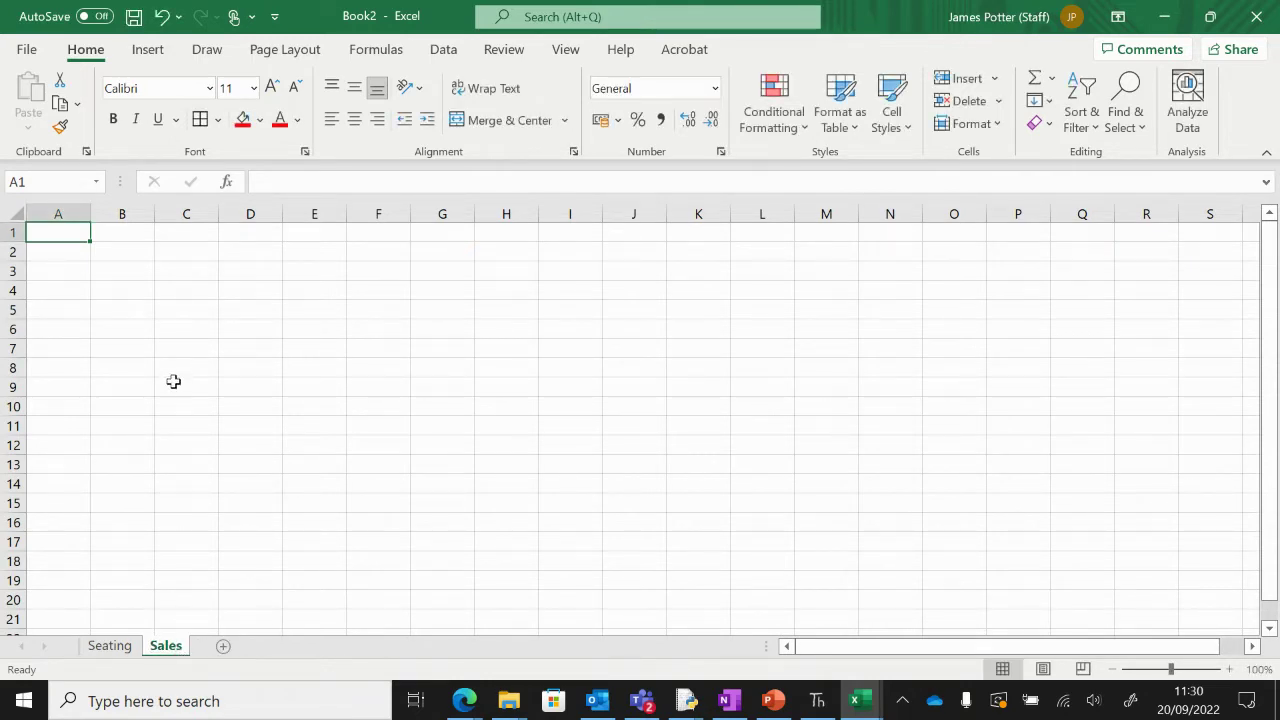
Step: Enter the ticket types adult, child and none in A2:A4 of Sales
{"action": "key", "text": "Down"}
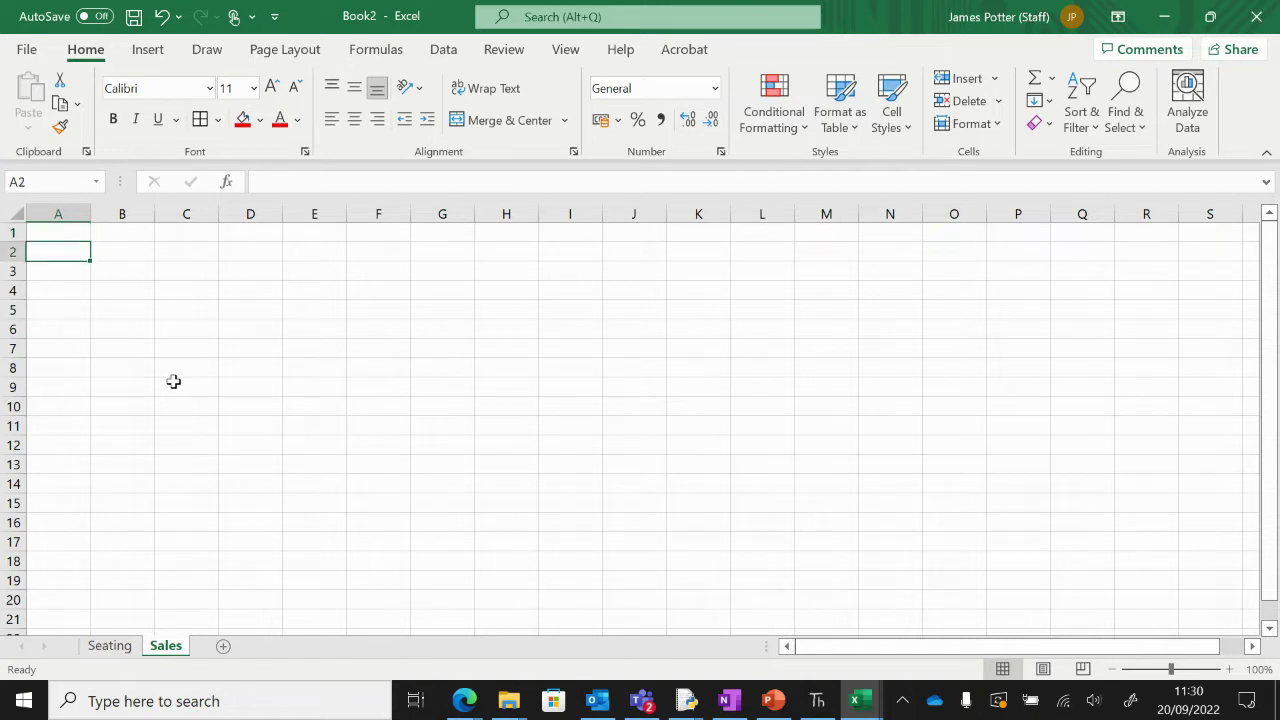
{"action": "type", "text": "adu"}
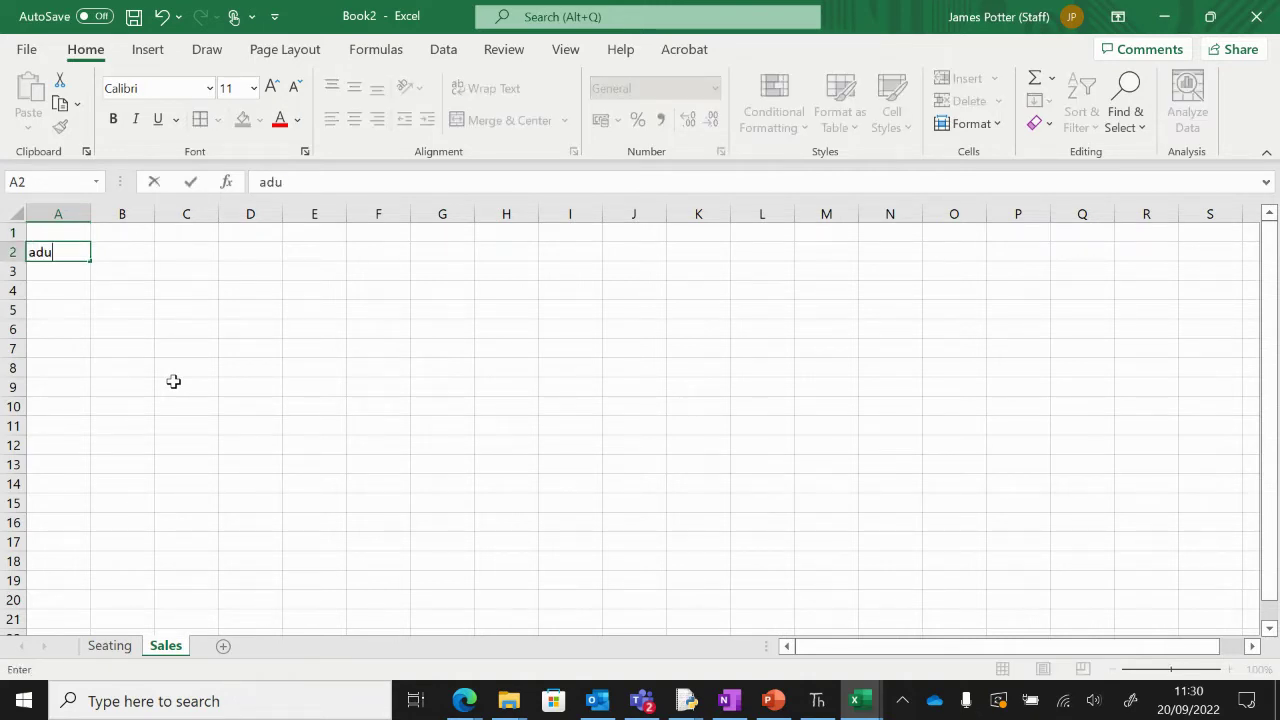
{"action": "type", "text": "lt"}
{"action": "key", "text": "Return"}
{"action": "type", "text": "child"}
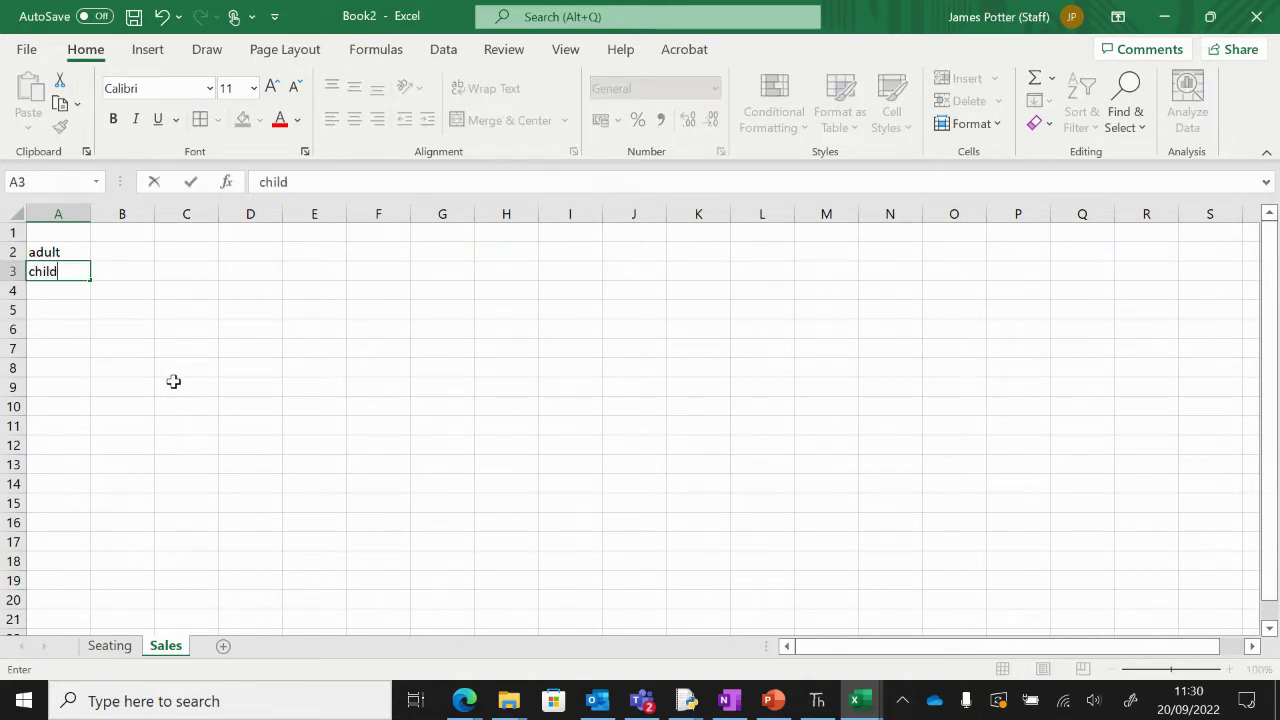
{"action": "key", "text": "Return"}
{"action": "type", "text": "none"}
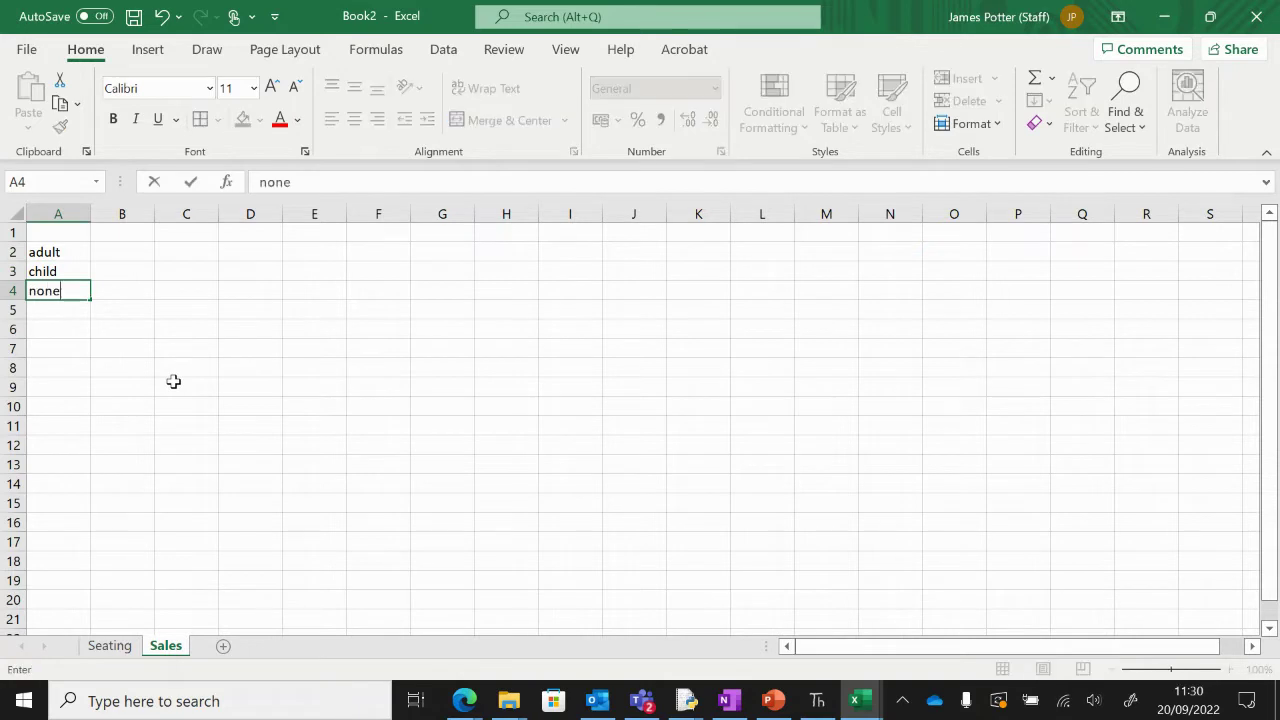
{"action": "left_click", "coordinate": [129, 245]}
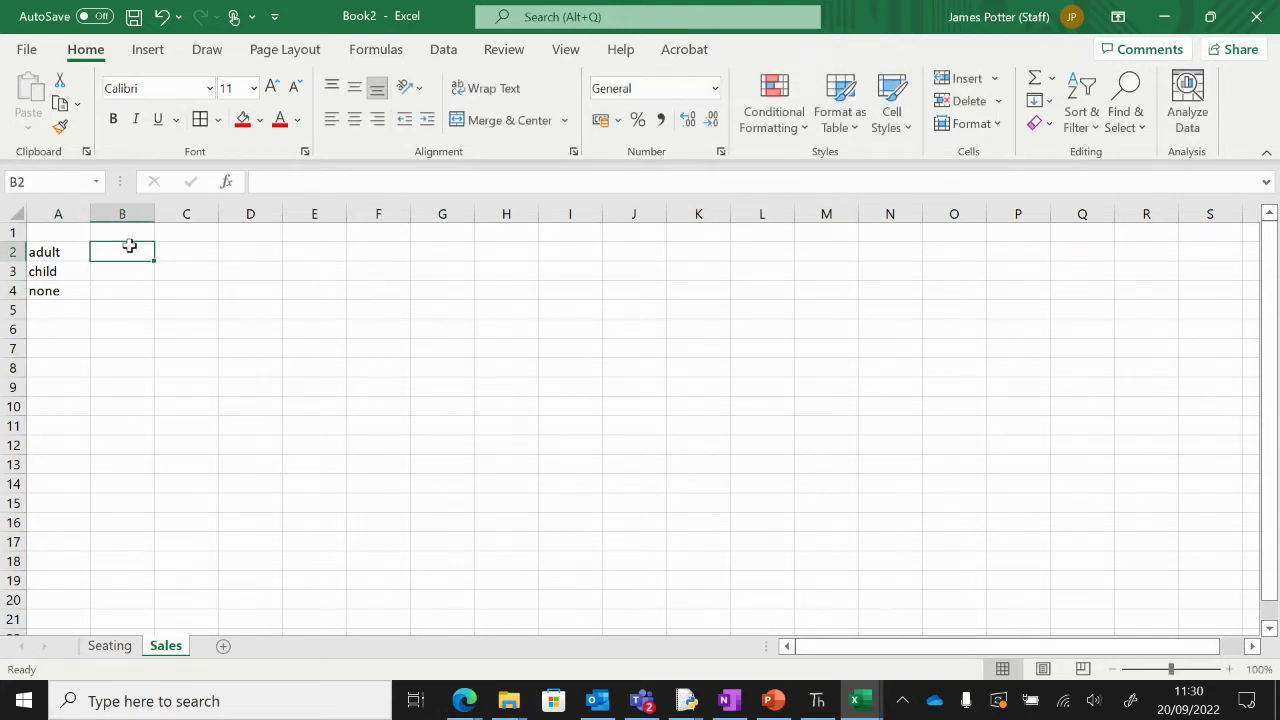
Step: Glance at the Seating sheet's counts, then return to Sales
{"action": "left_click", "coordinate": [107, 650]}
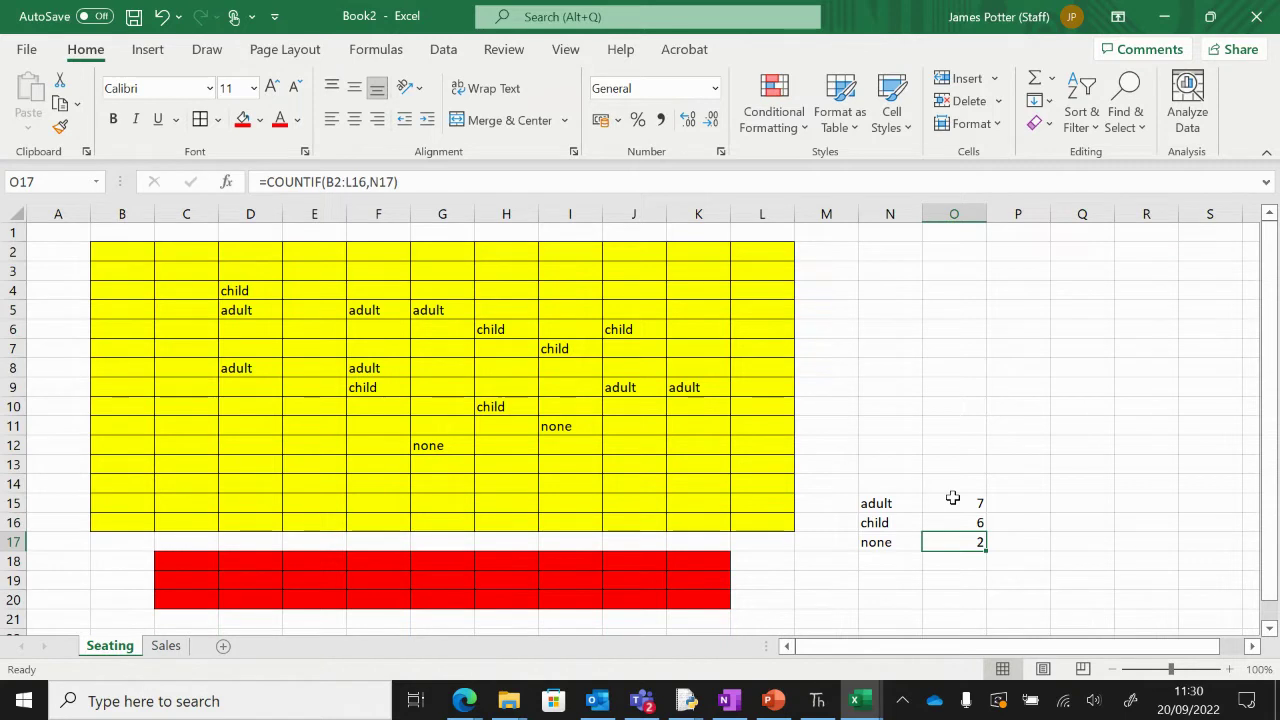
{"action": "left_click", "coordinate": [172, 633]}
{"action": "left_click", "coordinate": [164, 646]}
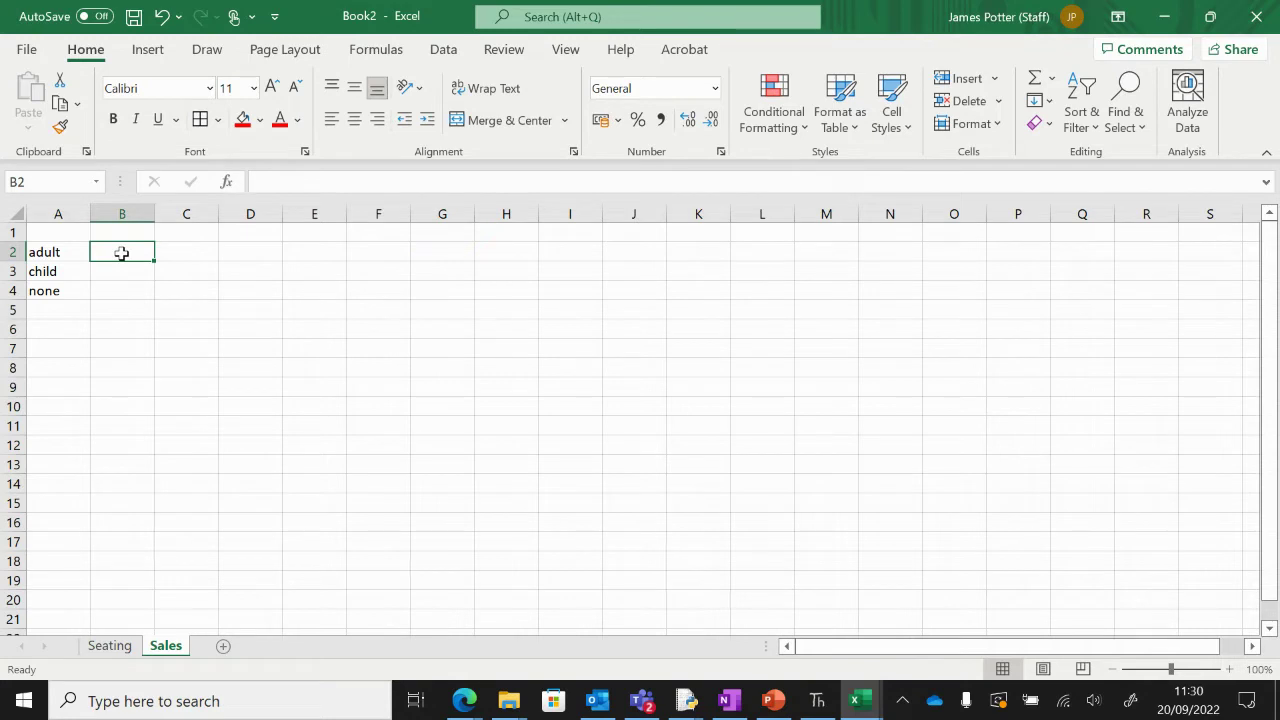
Step: Enter prices £10, £5 and £0 in B2:B4 beside adult, child and none
{"action": "type", "text": "£10"}
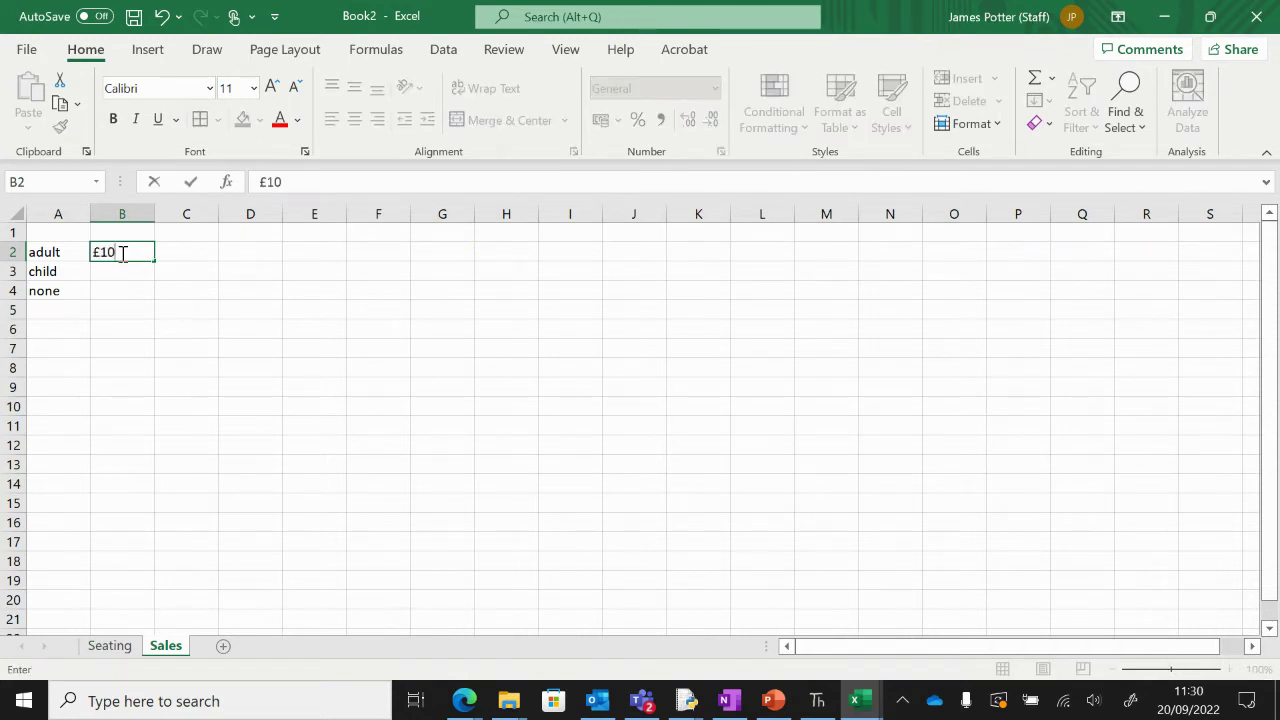
{"action": "key", "text": "Return"}
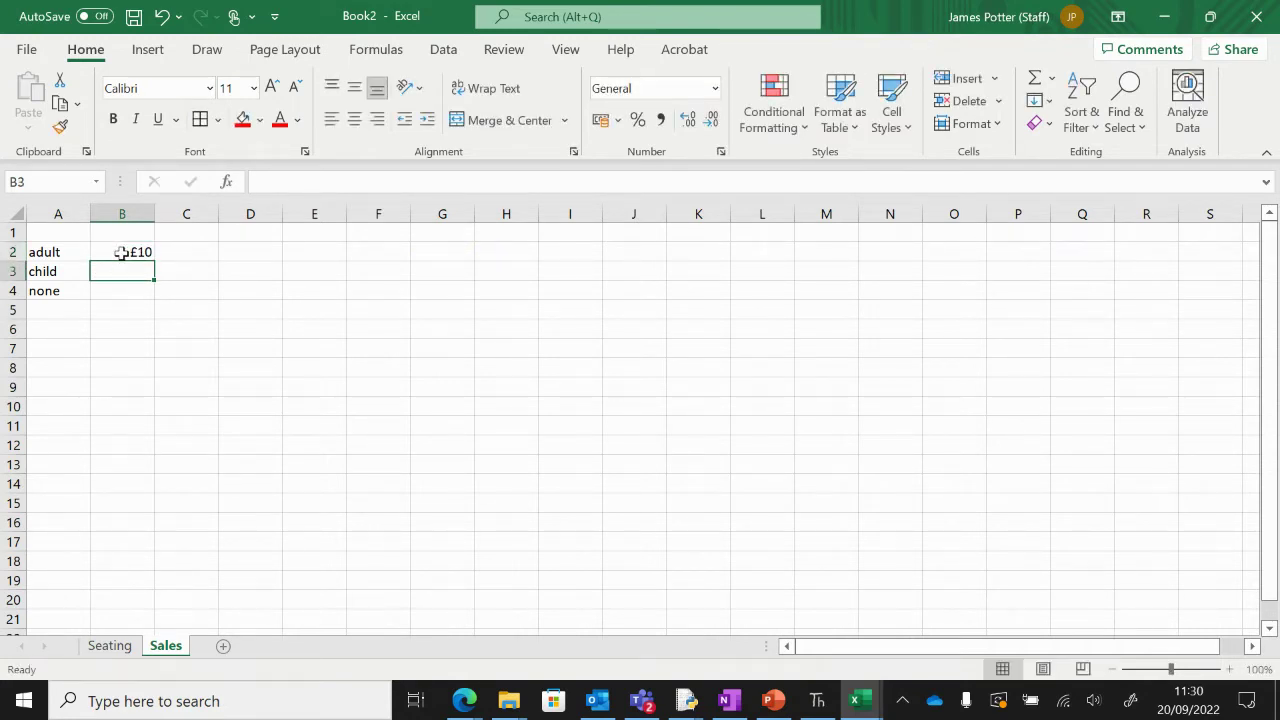
{"action": "type", "text": "£5"}
{"action": "key", "text": "Return"}
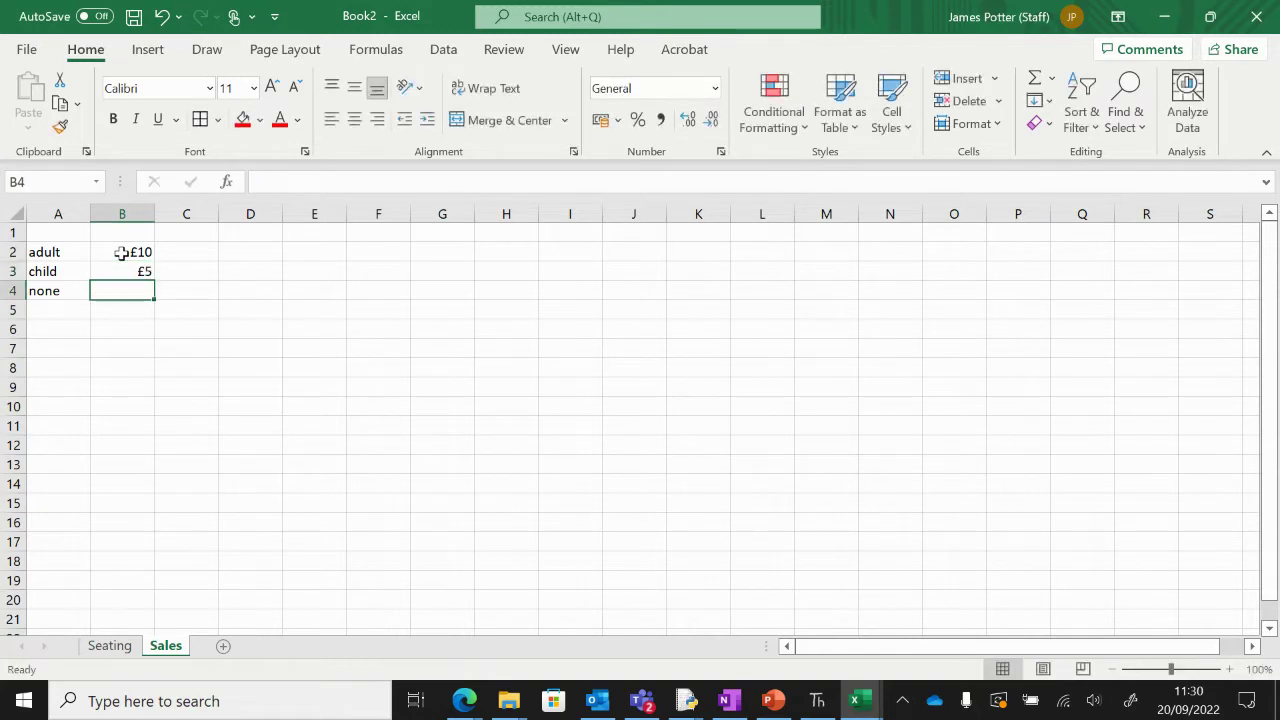
{"action": "type", "text": "£0"}
{"action": "key", "text": "Return"}
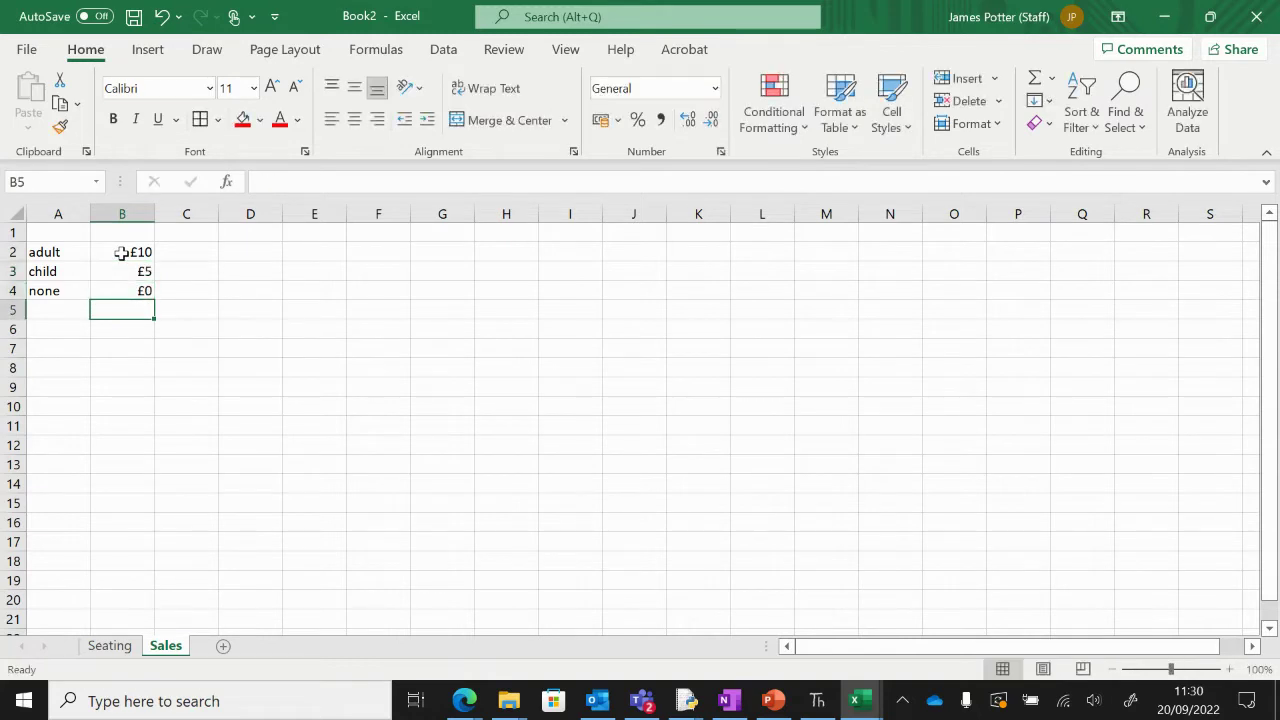
{"action": "left_click", "coordinate": [190, 254]}
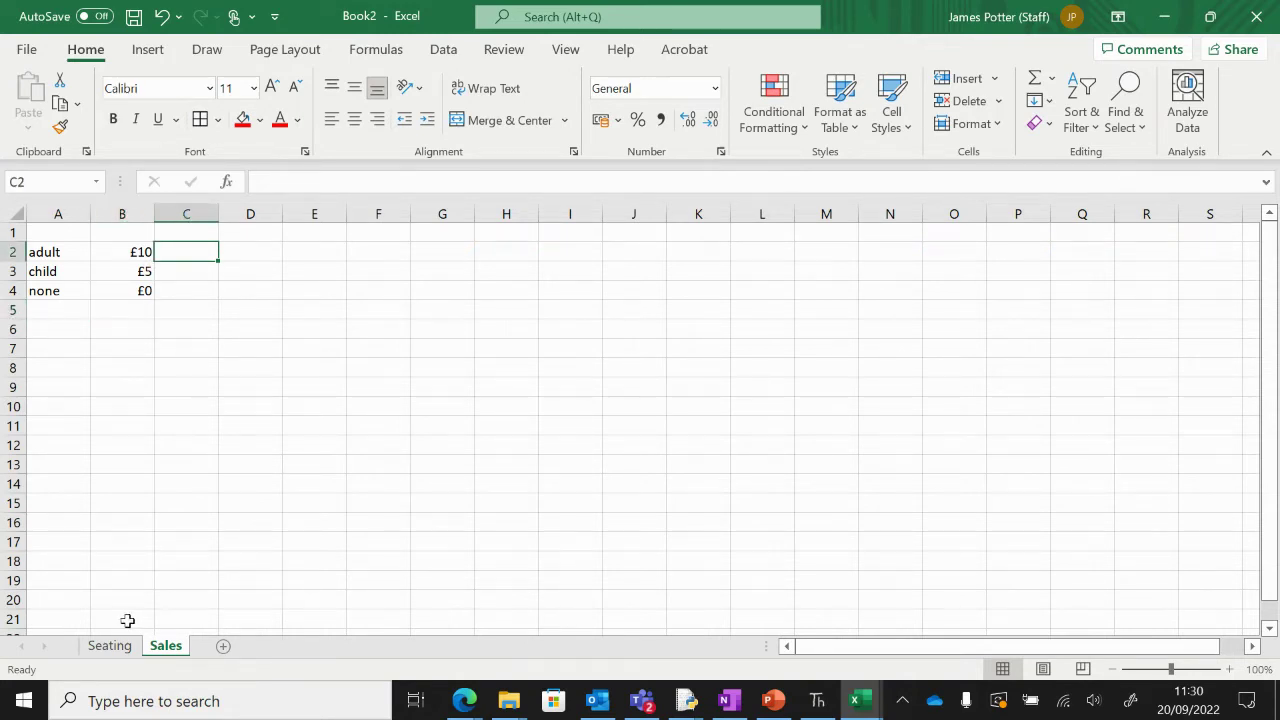
Step: Read the adult count on Seating and type 7 into Sales C2
{"action": "left_click", "coordinate": [110, 646]}
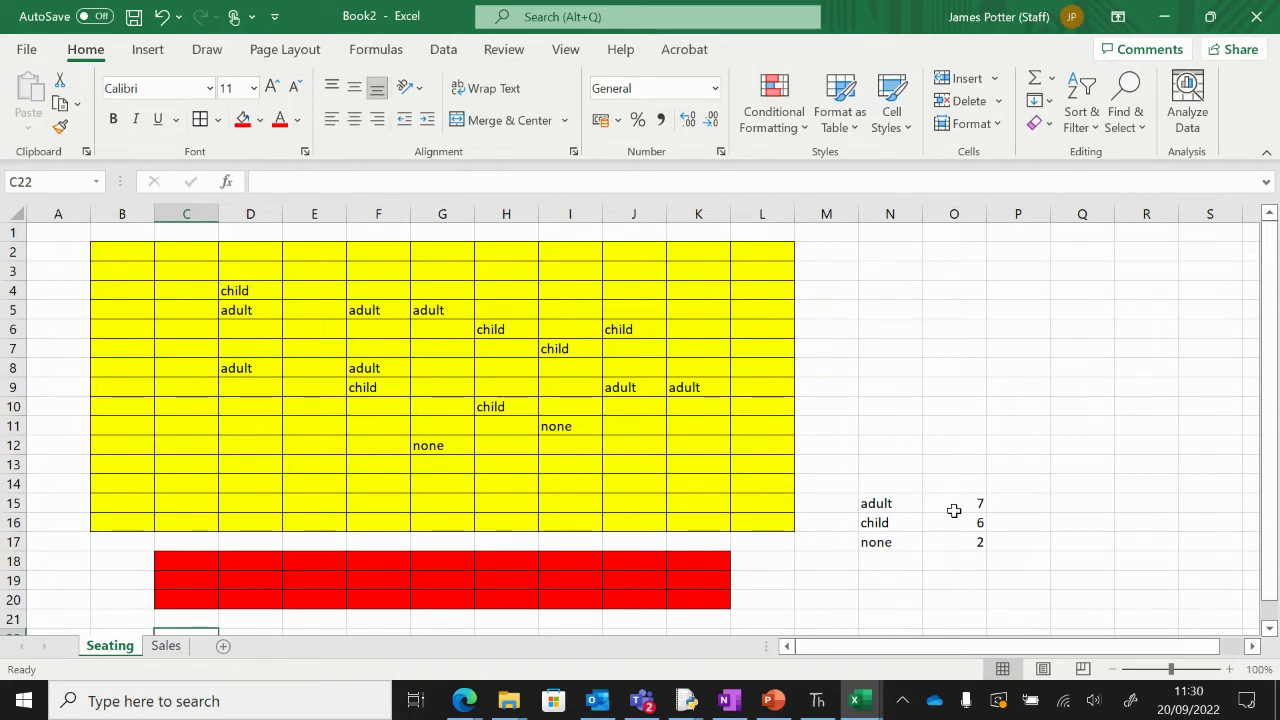
{"action": "left_click", "coordinate": [166, 646]}
{"action": "type", "text": "7"}
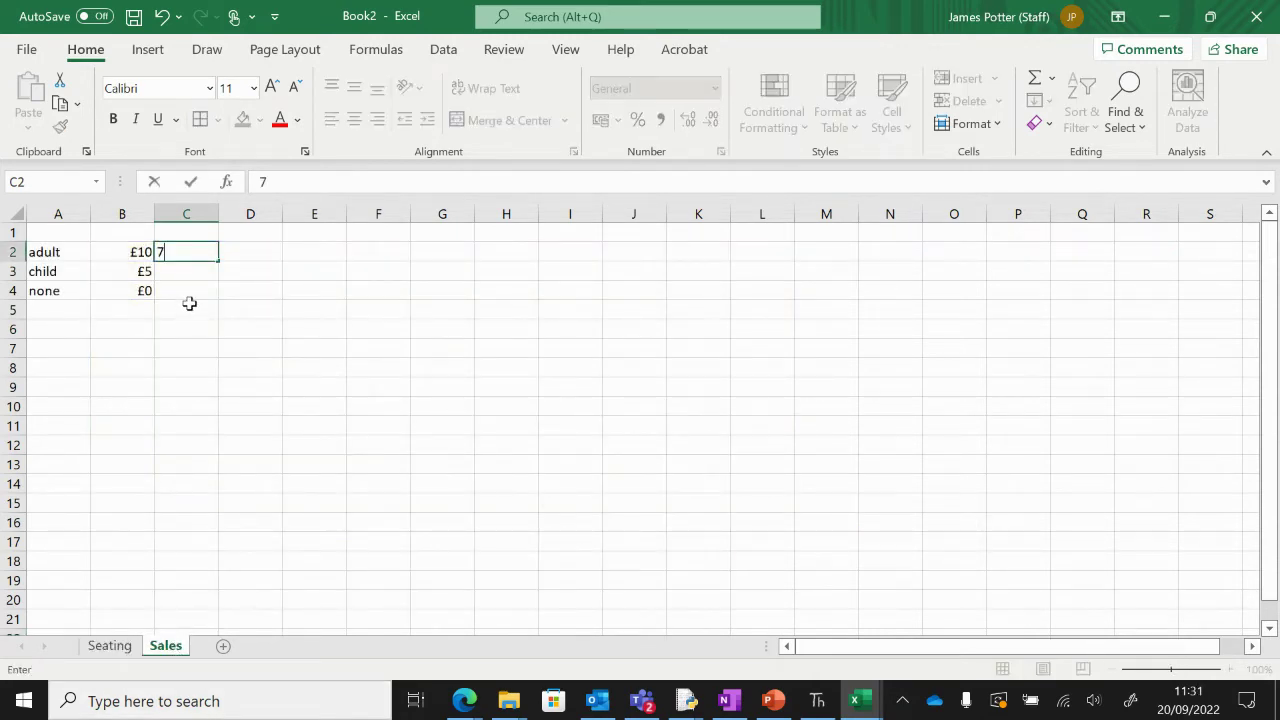
{"action": "key", "text": "Return"}
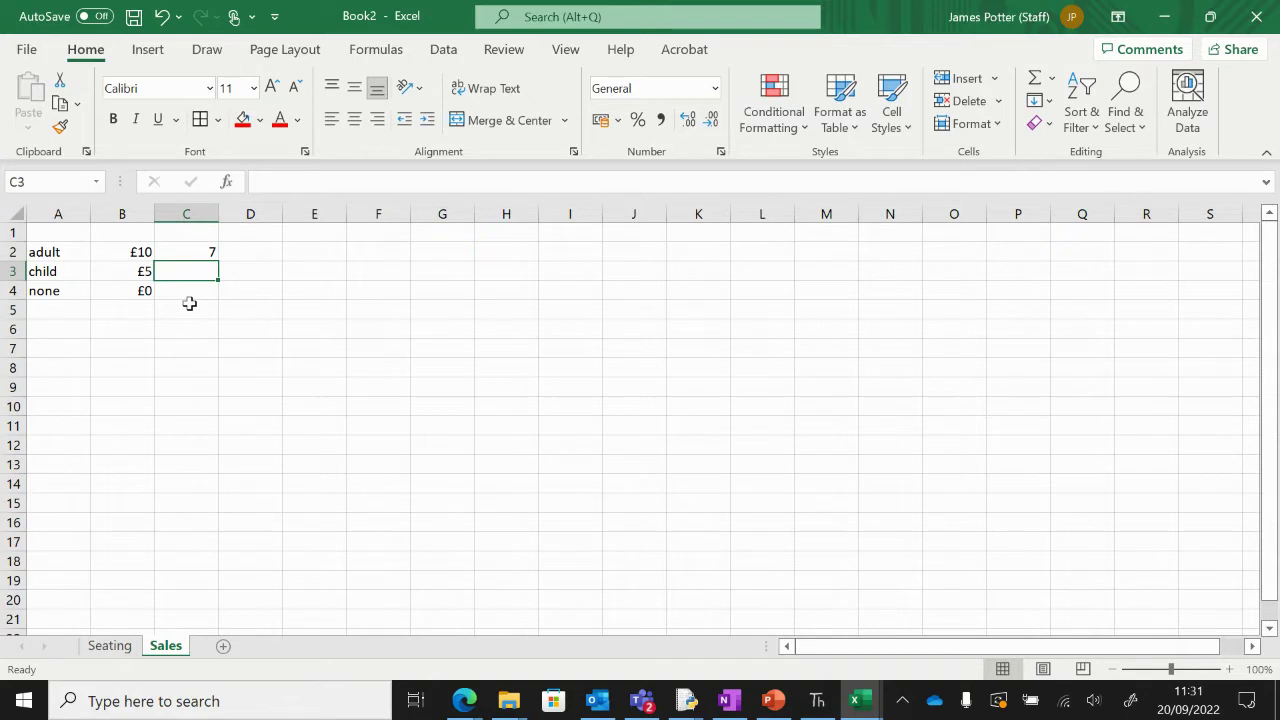
Step: Mark seat D10 as adult on Seating, raising the adult count to 8
{"action": "left_click", "coordinate": [112, 647]}
{"action": "left_click", "coordinate": [273, 407]}
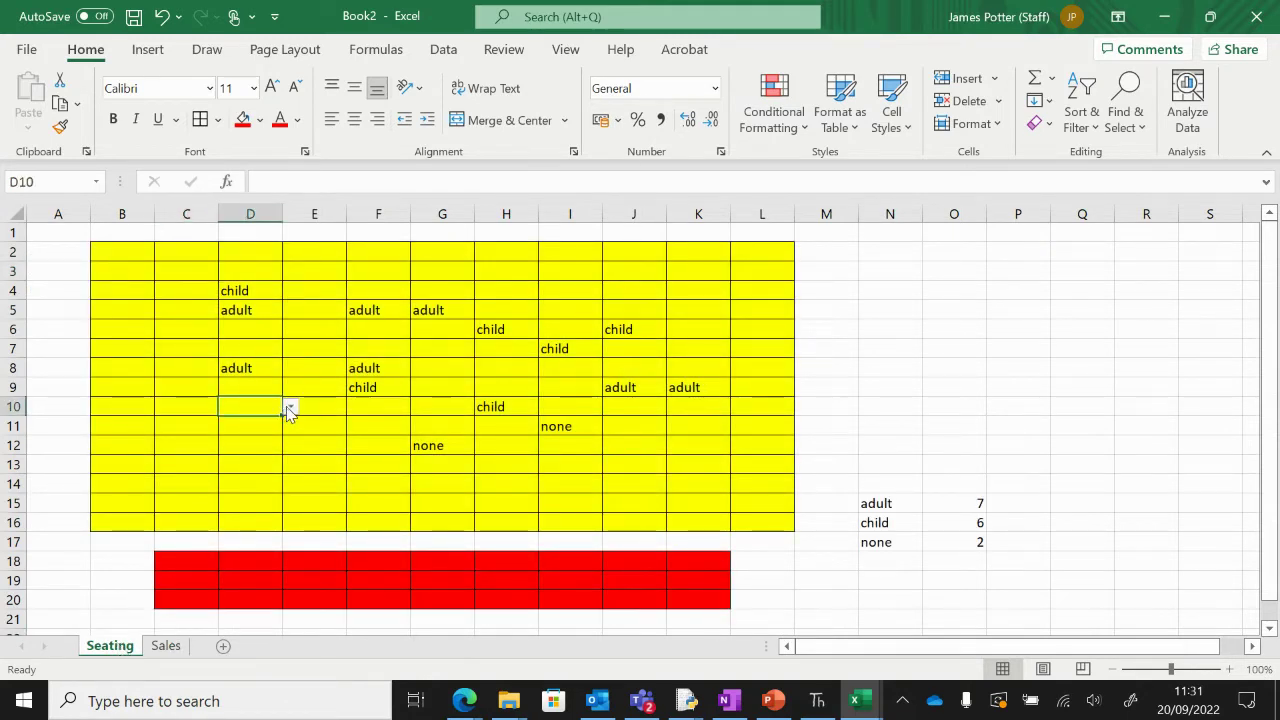
{"action": "left_click", "coordinate": [290, 406]}
{"action": "left_click", "coordinate": [257, 424]}
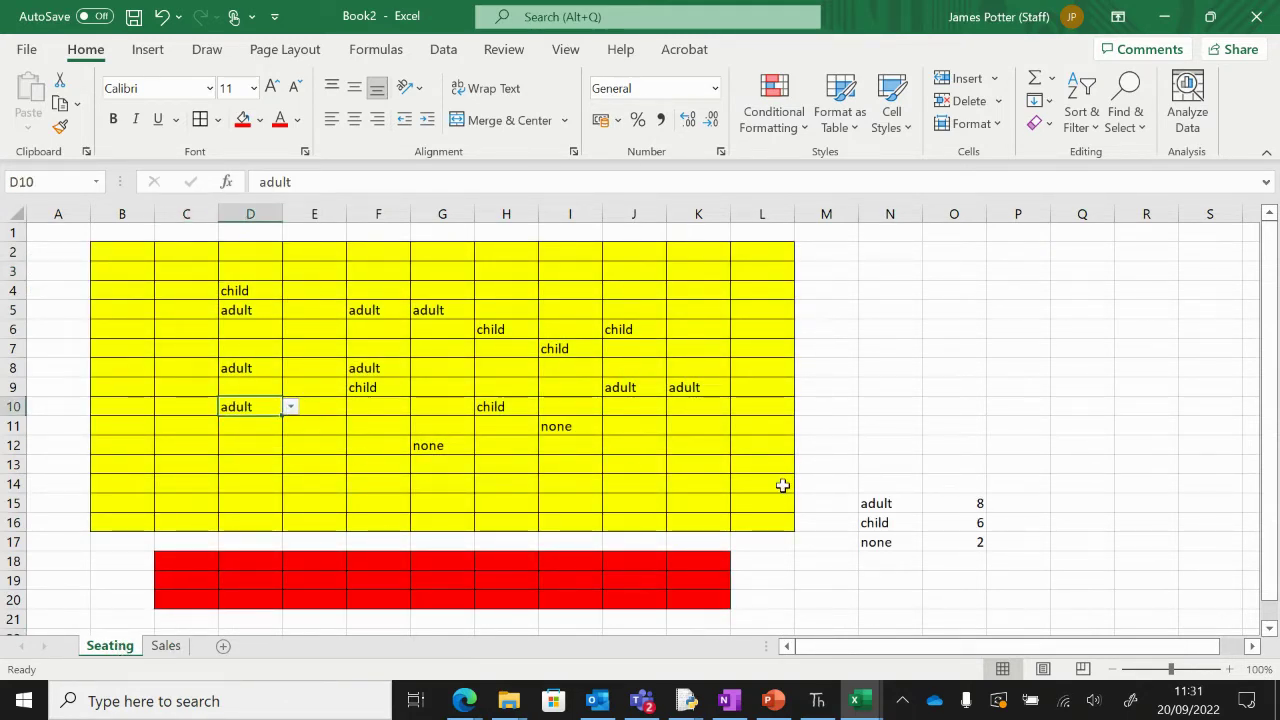
{"action": "left_click", "coordinate": [956, 509]}
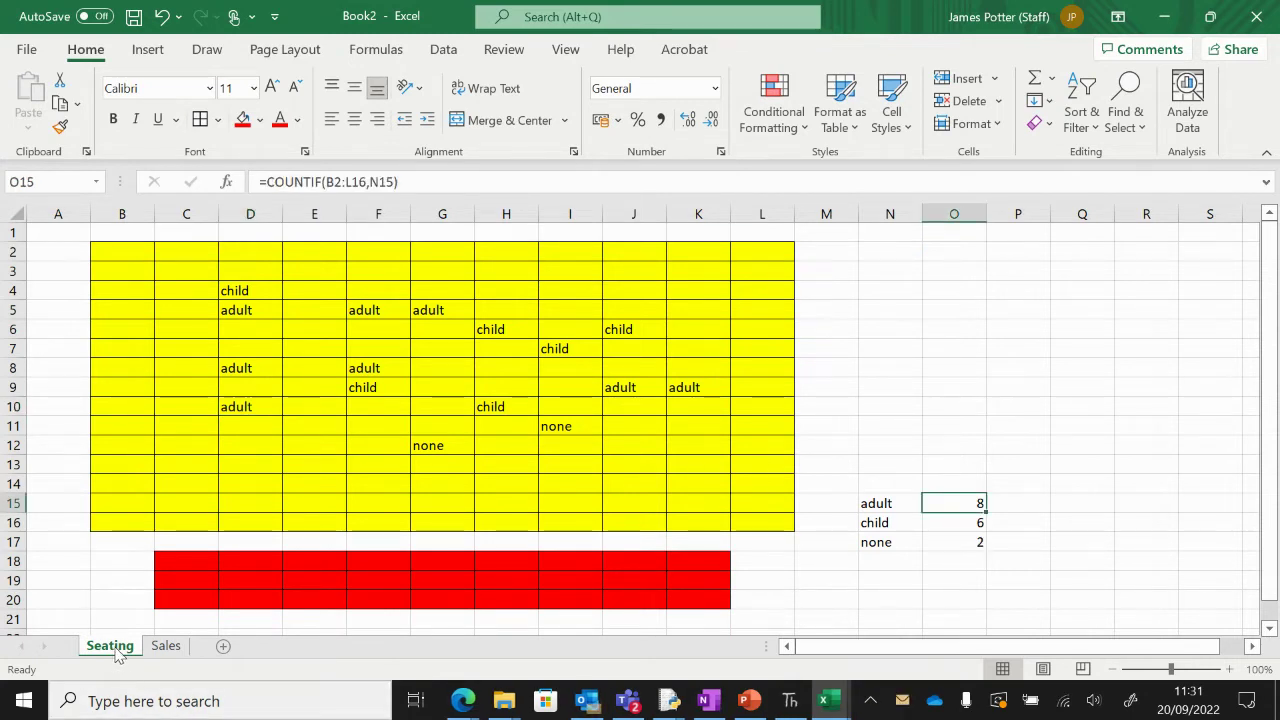
Step: Update Sales cell C2 to the adult count 8
{"action": "left_click", "coordinate": [165, 646]}
{"action": "left_click", "coordinate": [197, 251]}
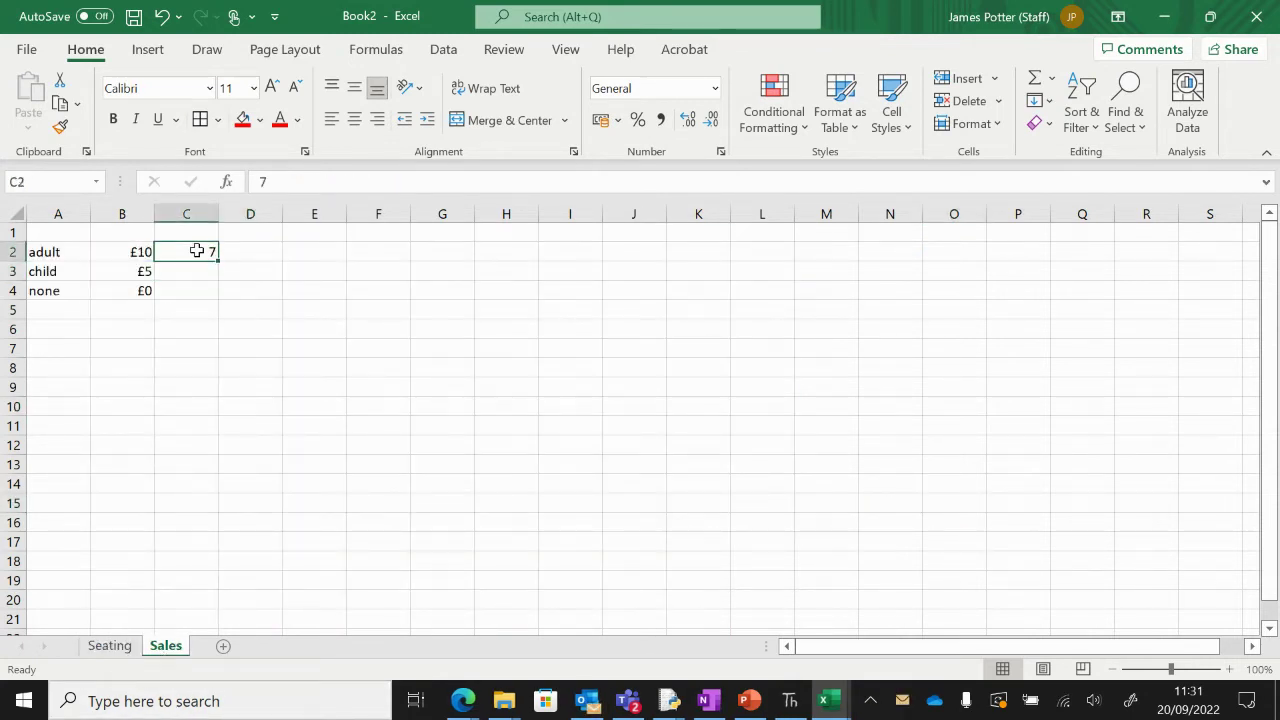
{"action": "type", "text": "8"}
{"action": "key", "text": "Return"}
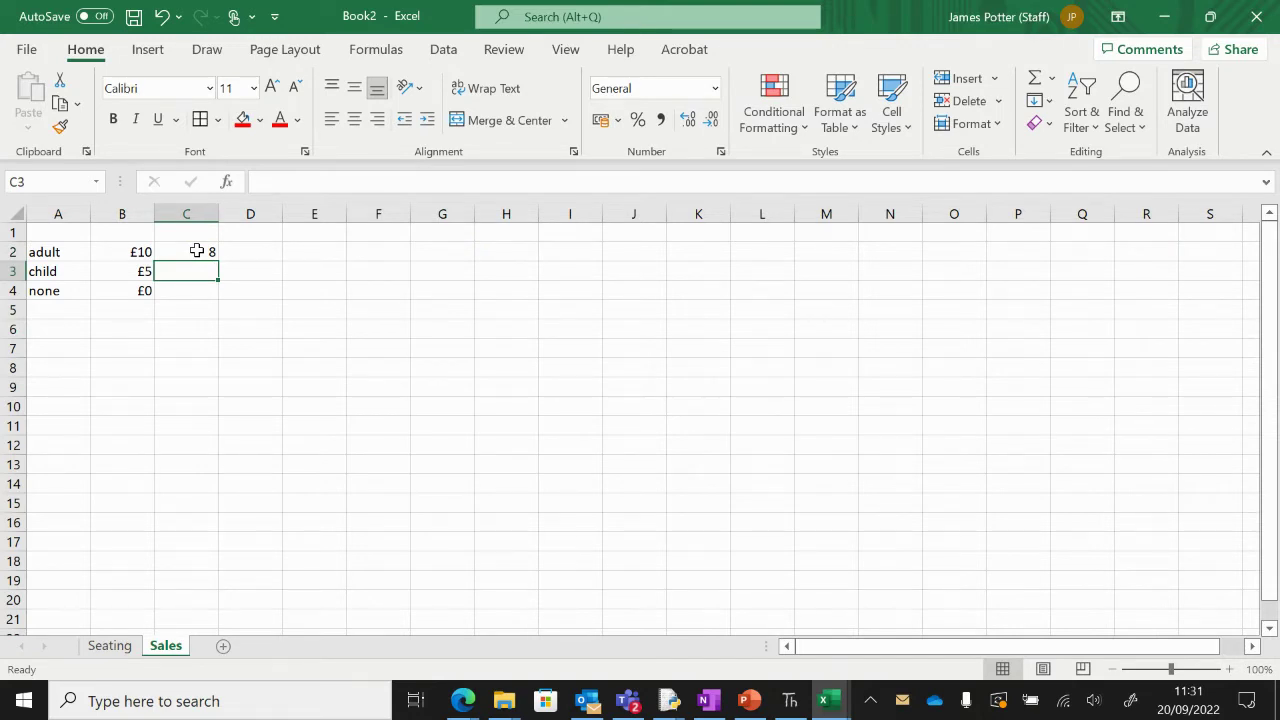
{"action": "left_click", "coordinate": [197, 251]}
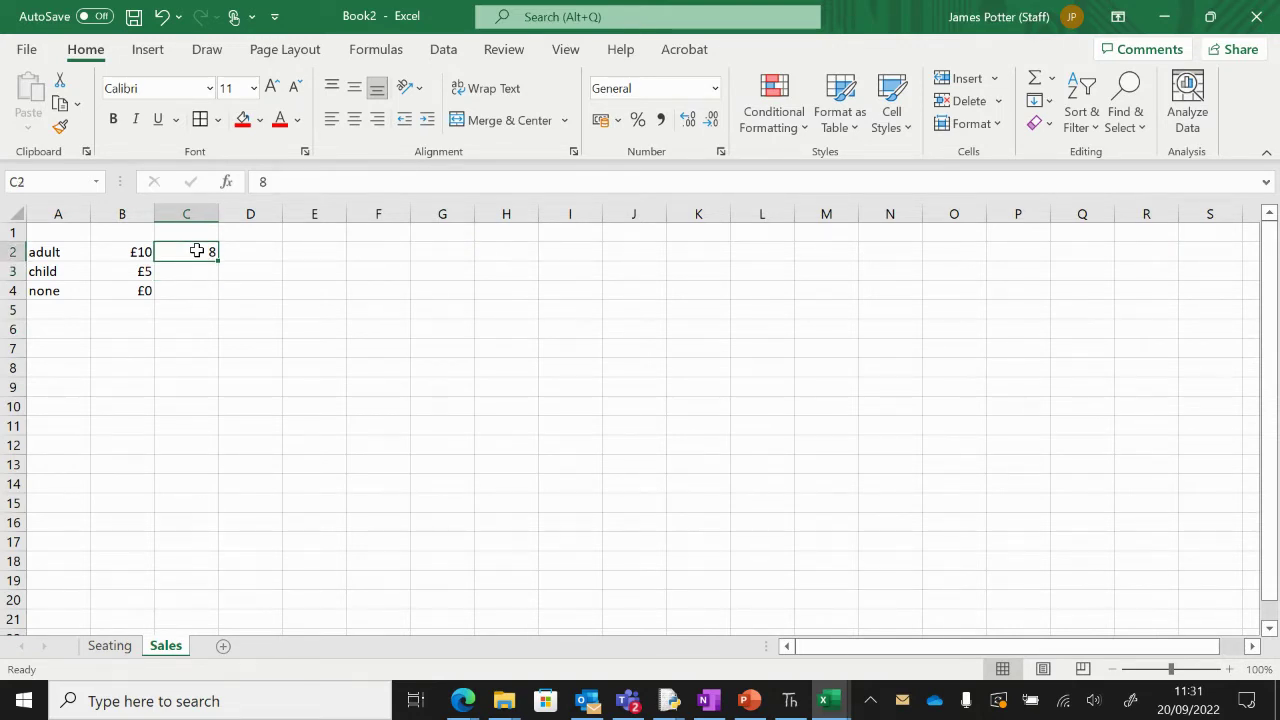
Step: Replace the typed 8 in C2 with the link =Seating!O15
{"action": "key", "text": "BackSpace"}
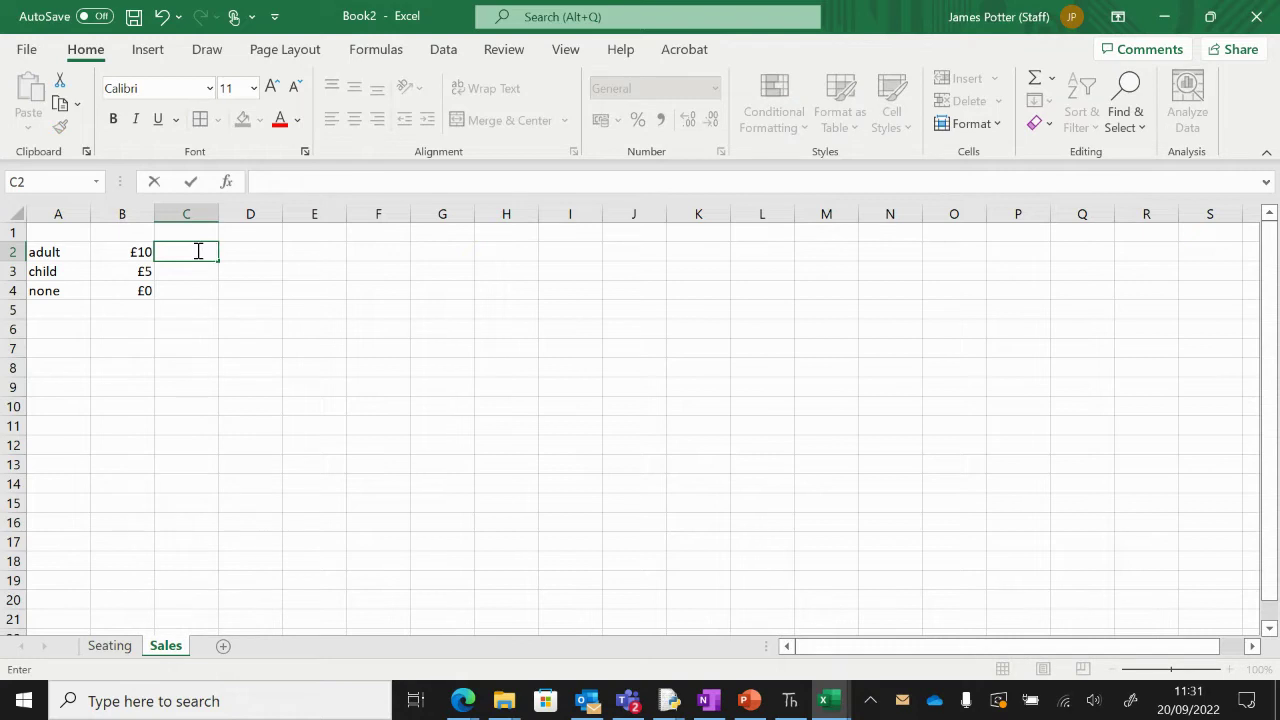
{"action": "left_click", "coordinate": [199, 288]}
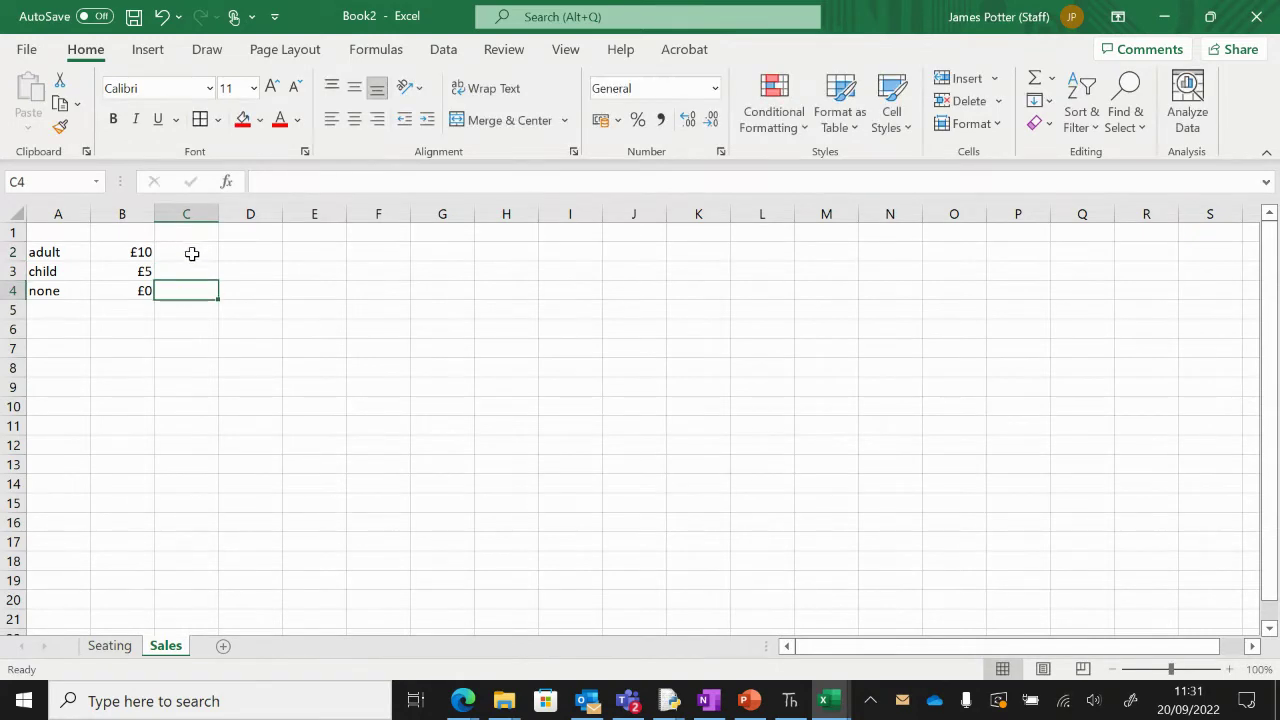
{"action": "left_click", "coordinate": [192, 255]}
{"action": "type", "text": "="}
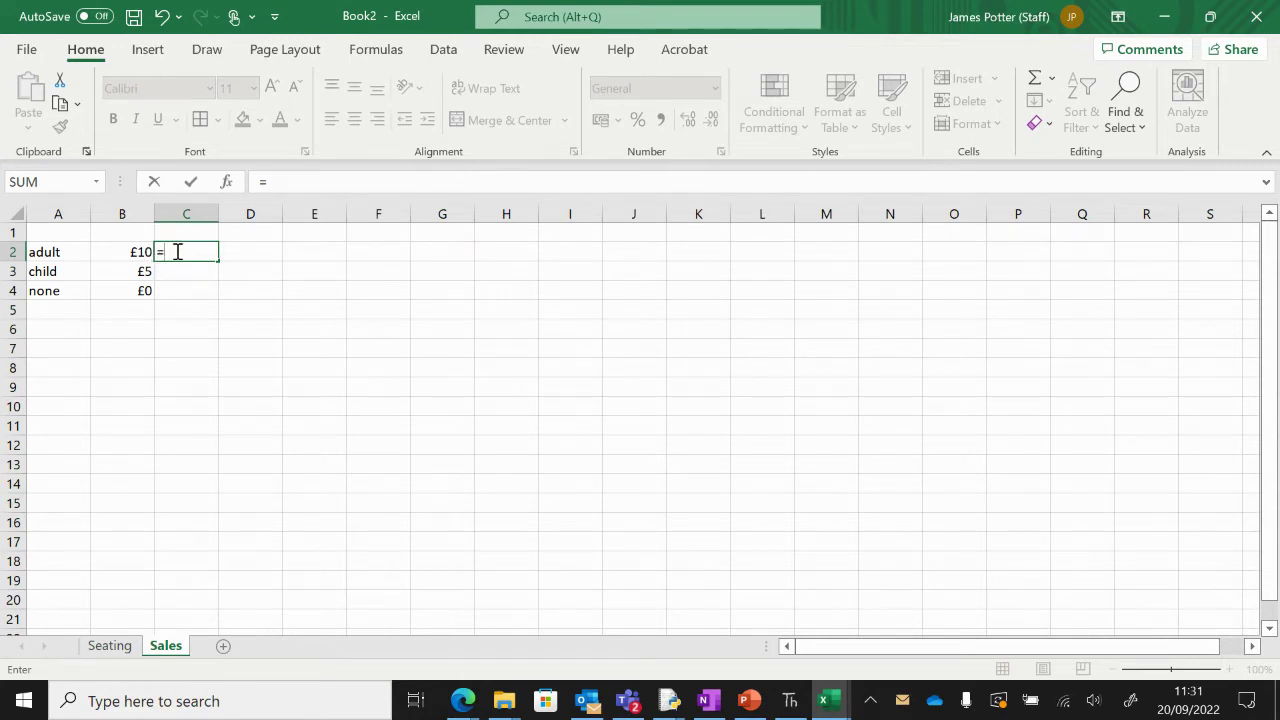
{"action": "left_click", "coordinate": [109, 647]}
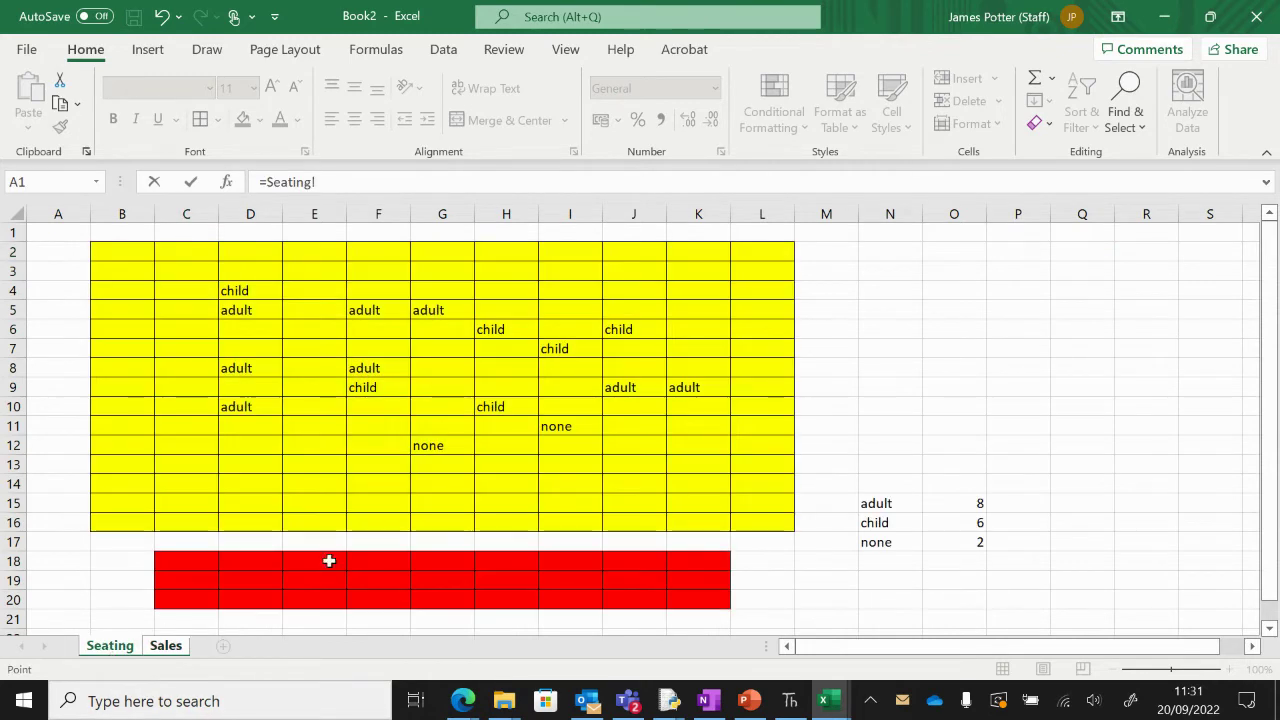
{"action": "left_click", "coordinate": [973, 504]}
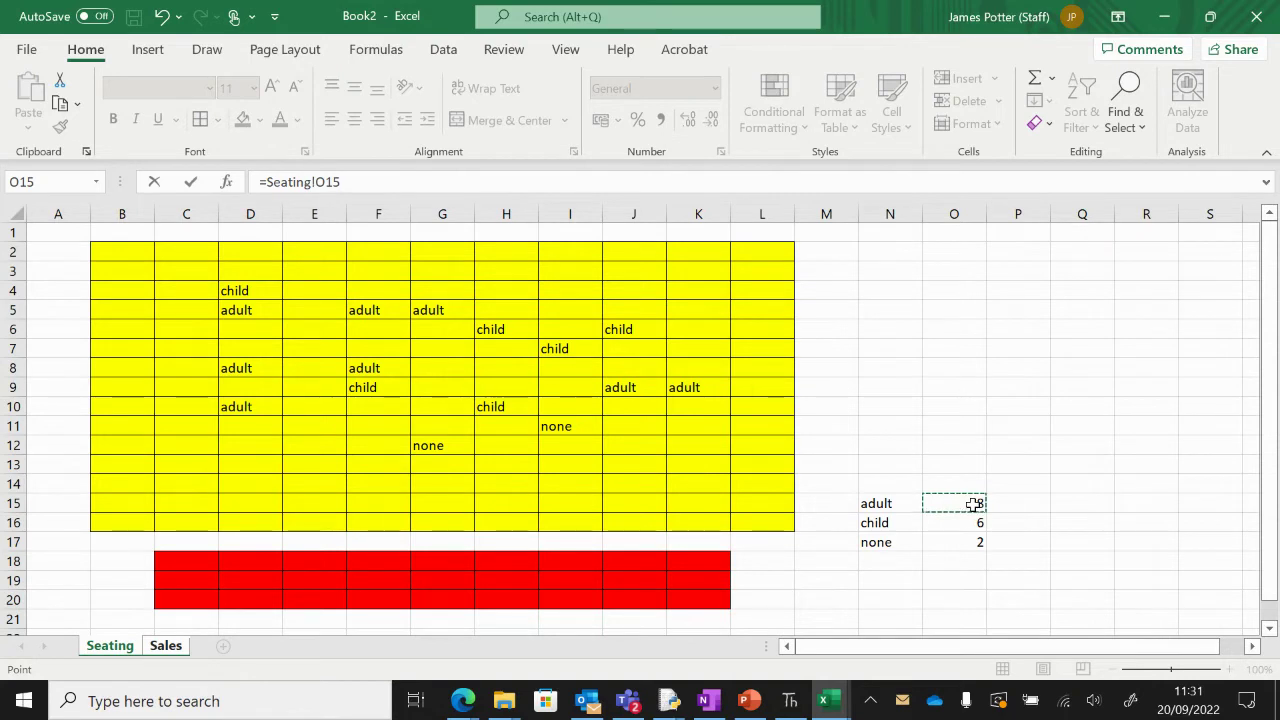
{"action": "key", "text": "Return"}
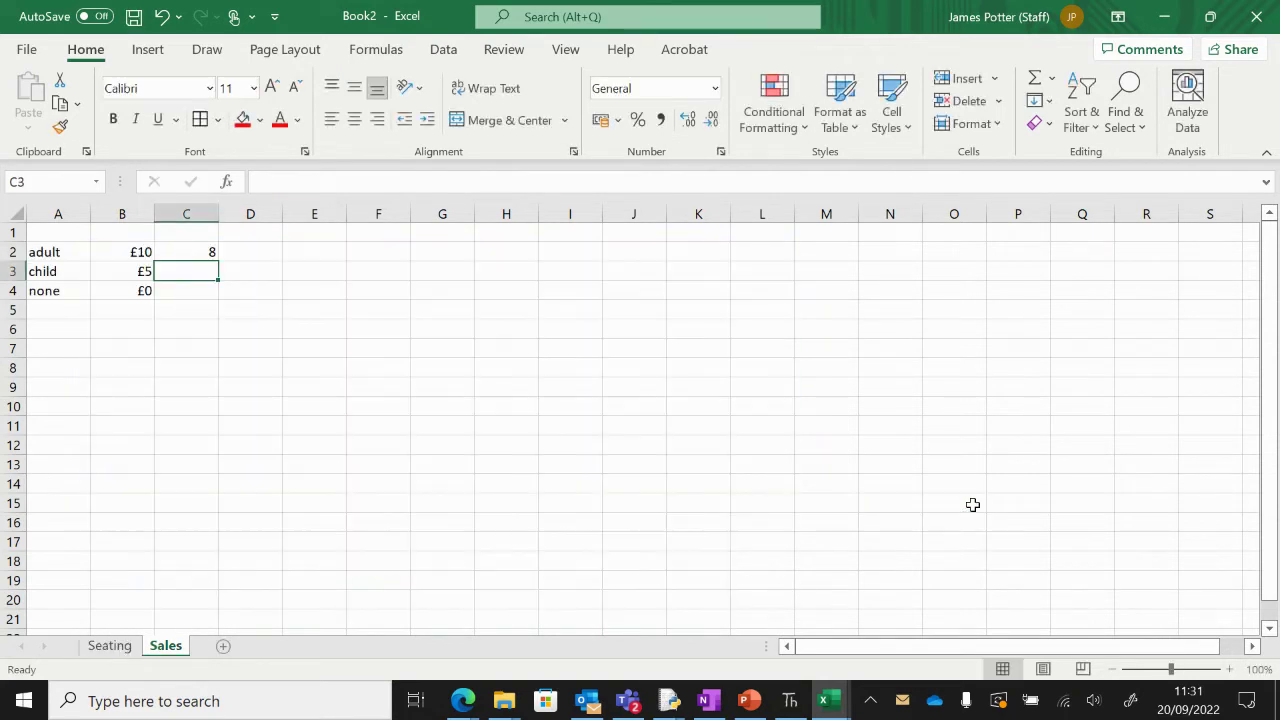
{"action": "left_click", "coordinate": [192, 252]}
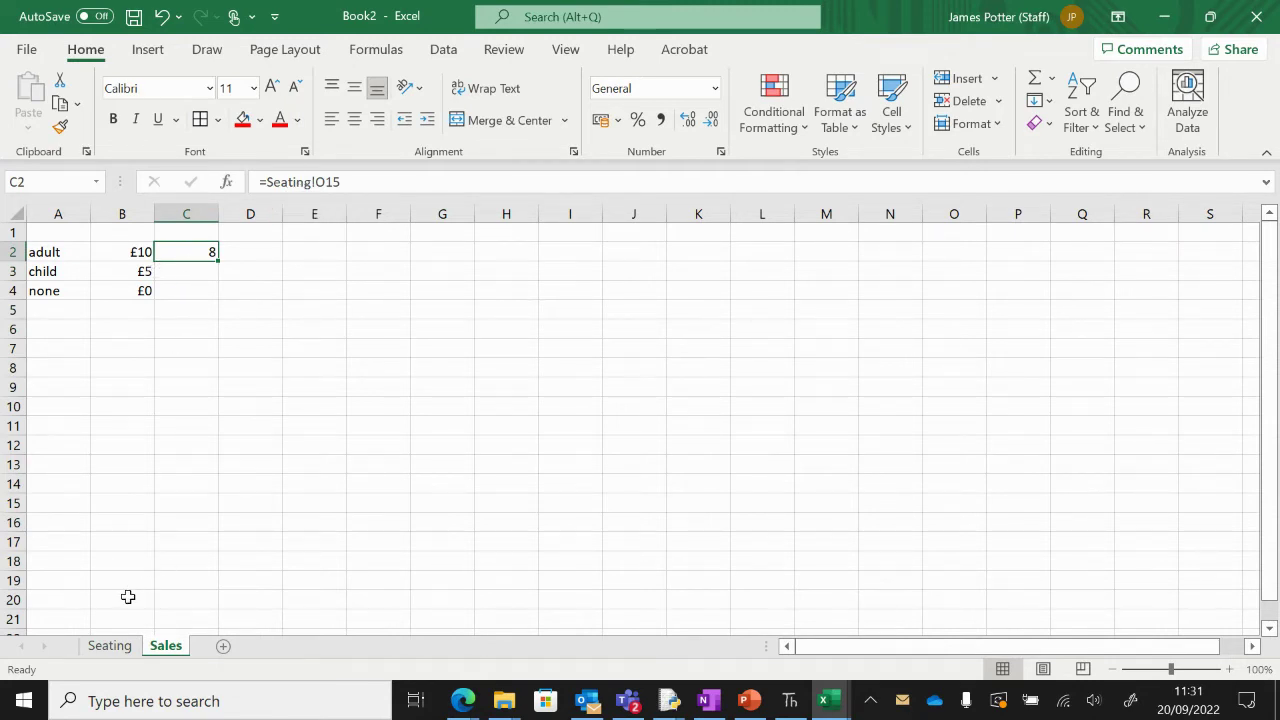
Step: Mark seat D6 as adult on Seating, so Sales C2 updates to 9
{"action": "left_click", "coordinate": [110, 646]}
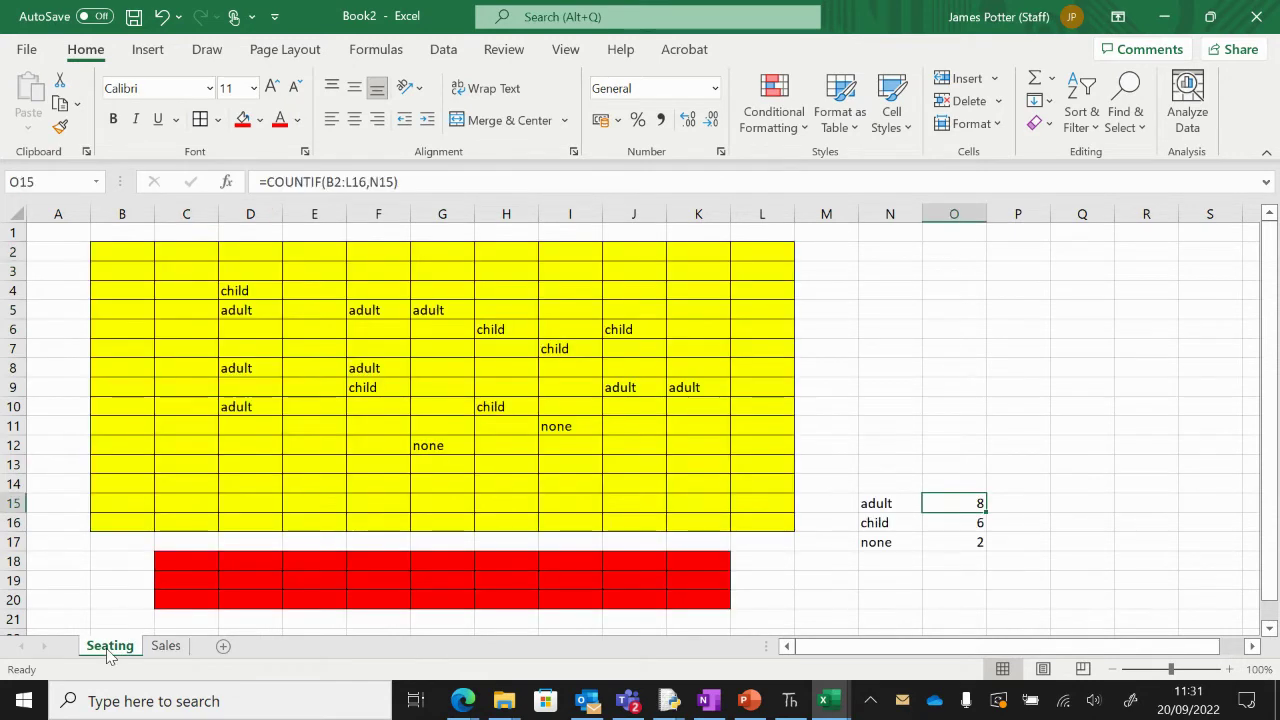
{"action": "left_click", "coordinate": [272, 330]}
{"action": "left_click", "coordinate": [290, 330]}
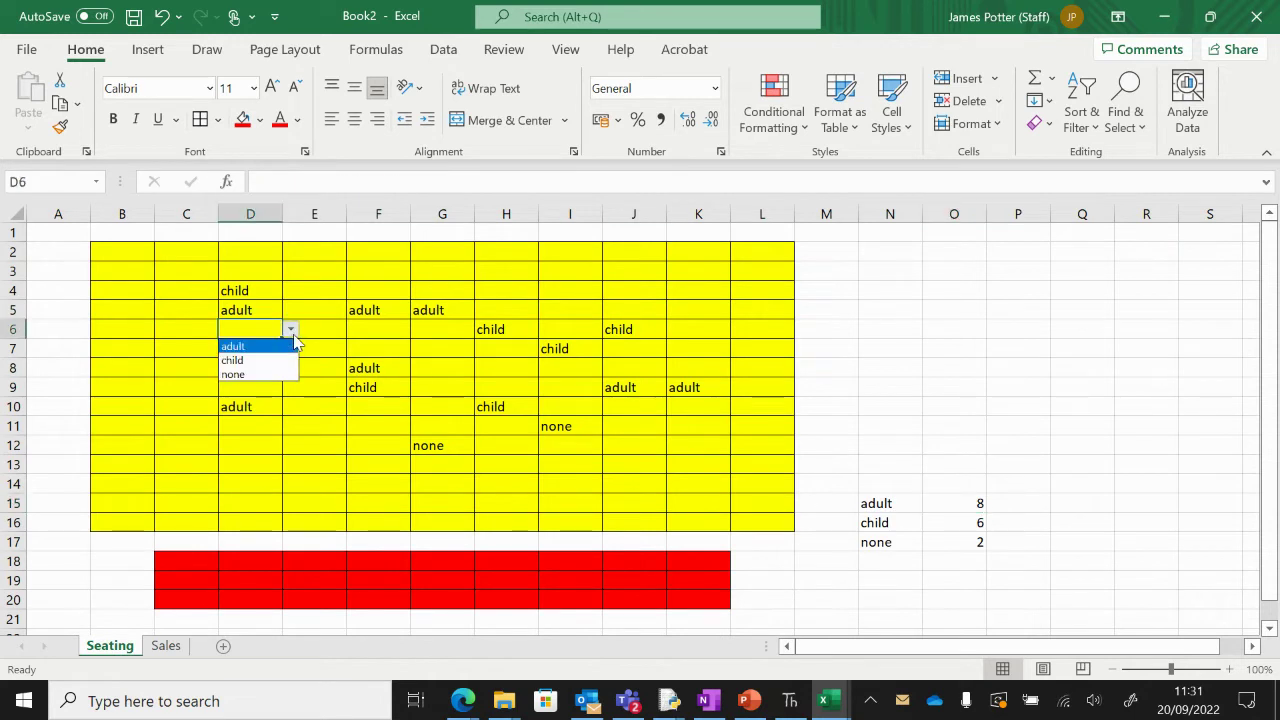
{"action": "left_click", "coordinate": [270, 350]}
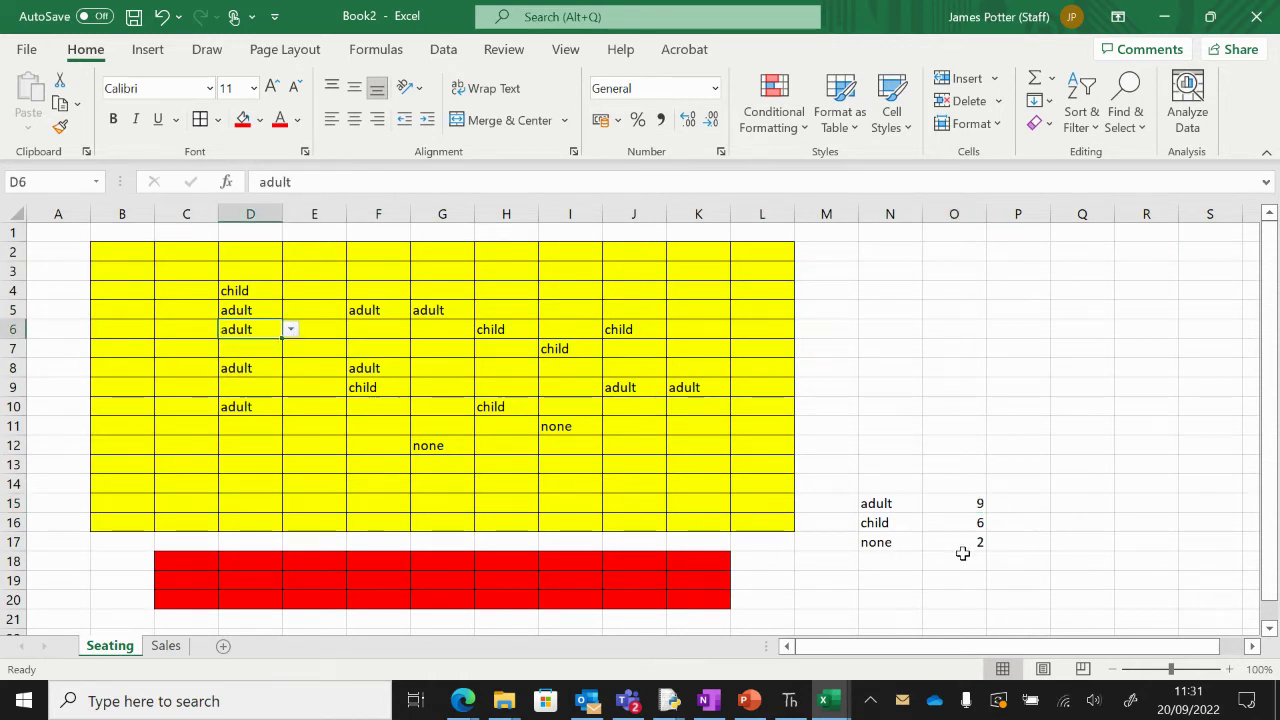
{"action": "left_click", "coordinate": [165, 646]}
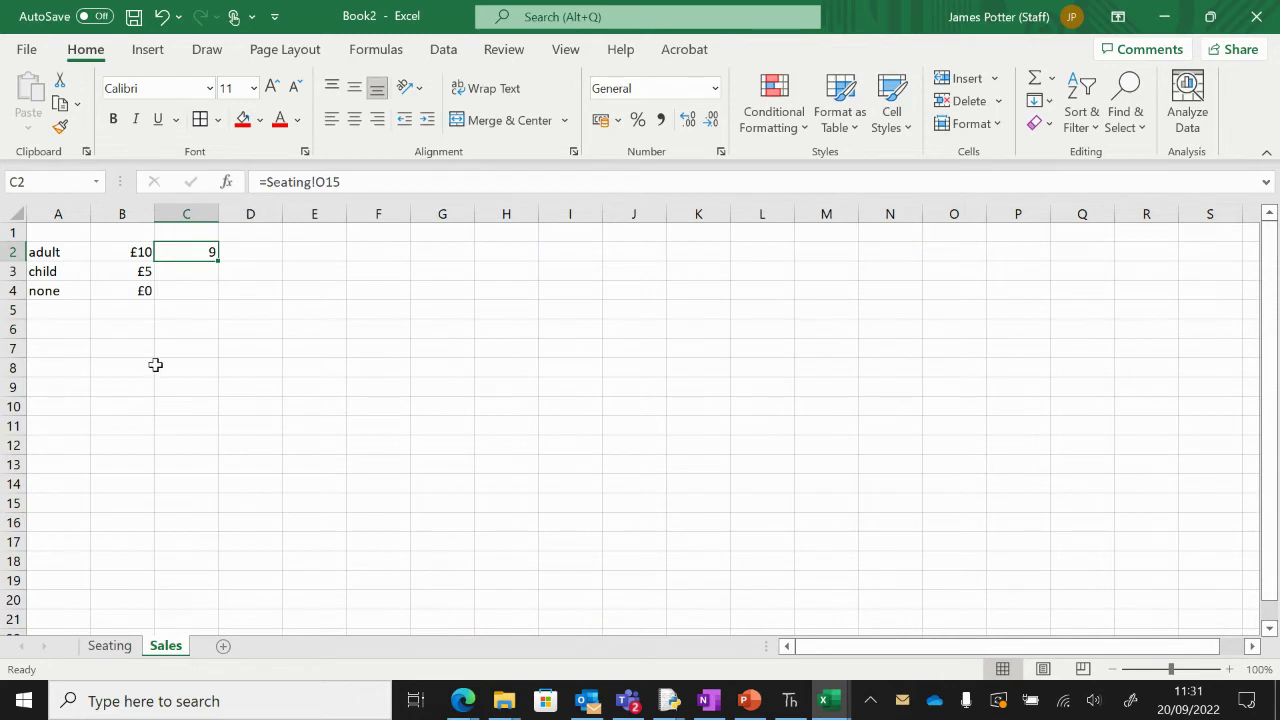
Step: Link Sales C3 to the Seating child count with =Seating!O16
{"action": "left_click", "coordinate": [185, 272]}
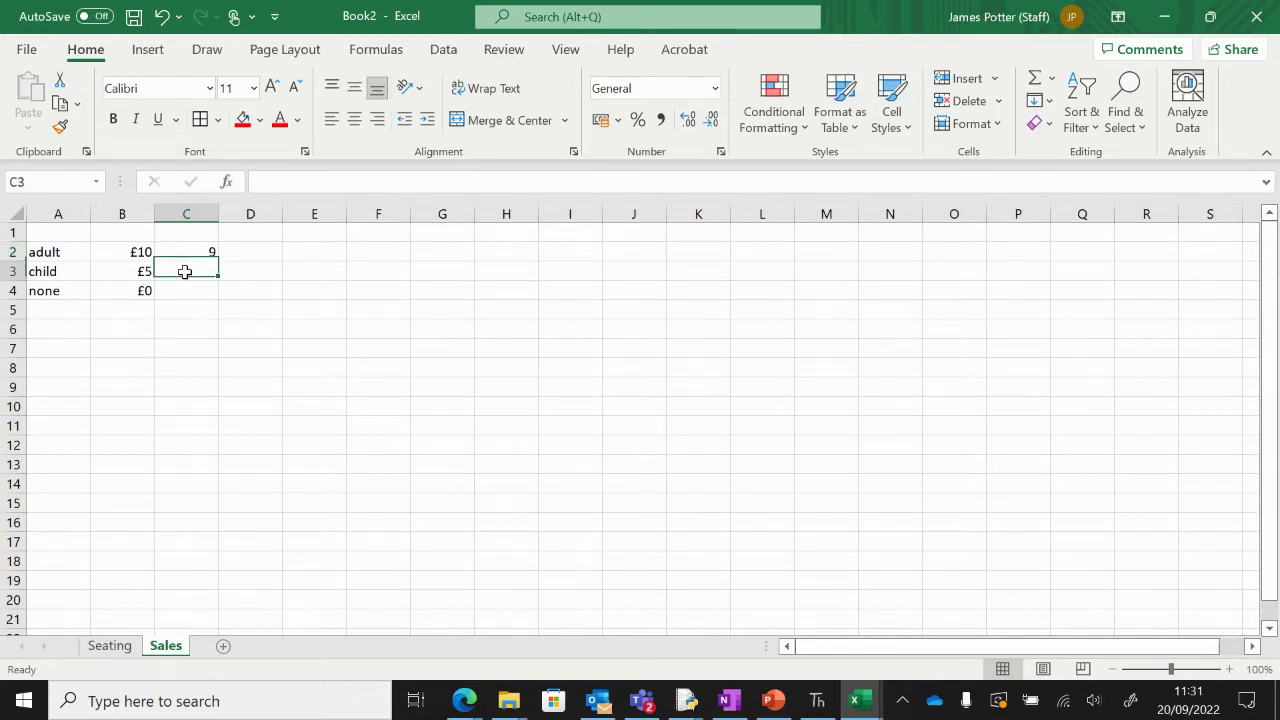
{"action": "type", "text": "="}
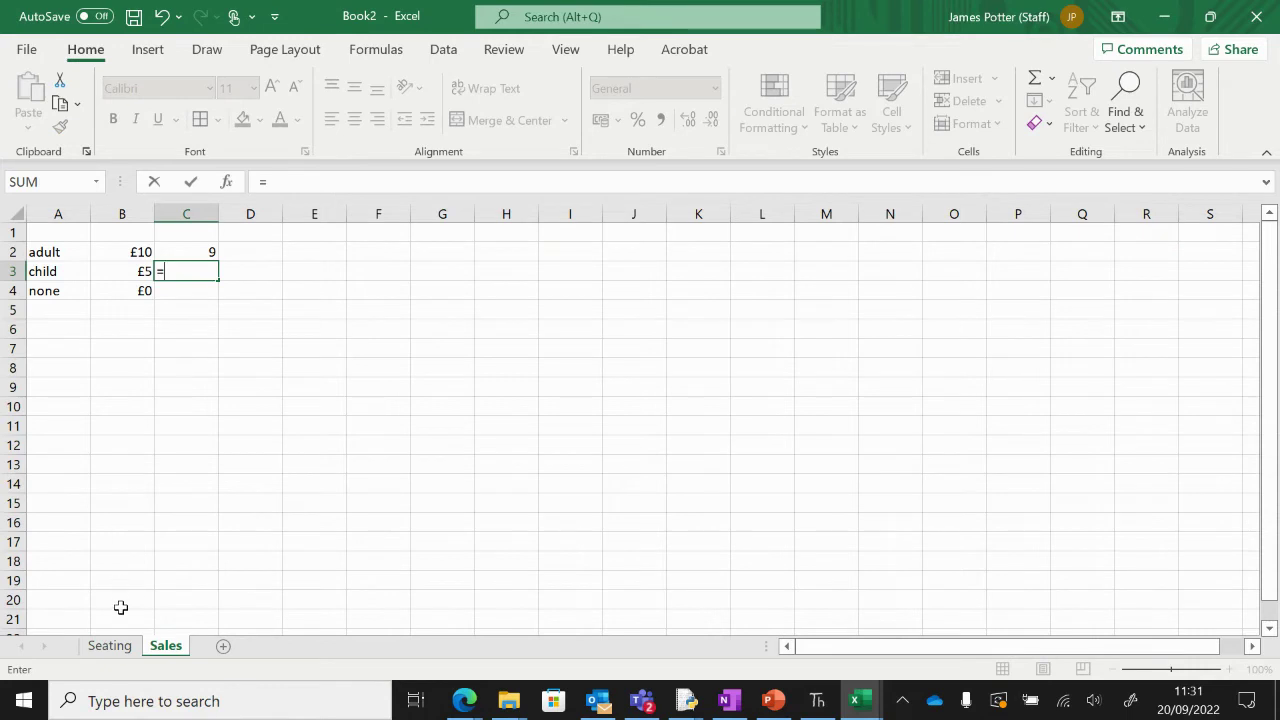
{"action": "left_click", "coordinate": [110, 646]}
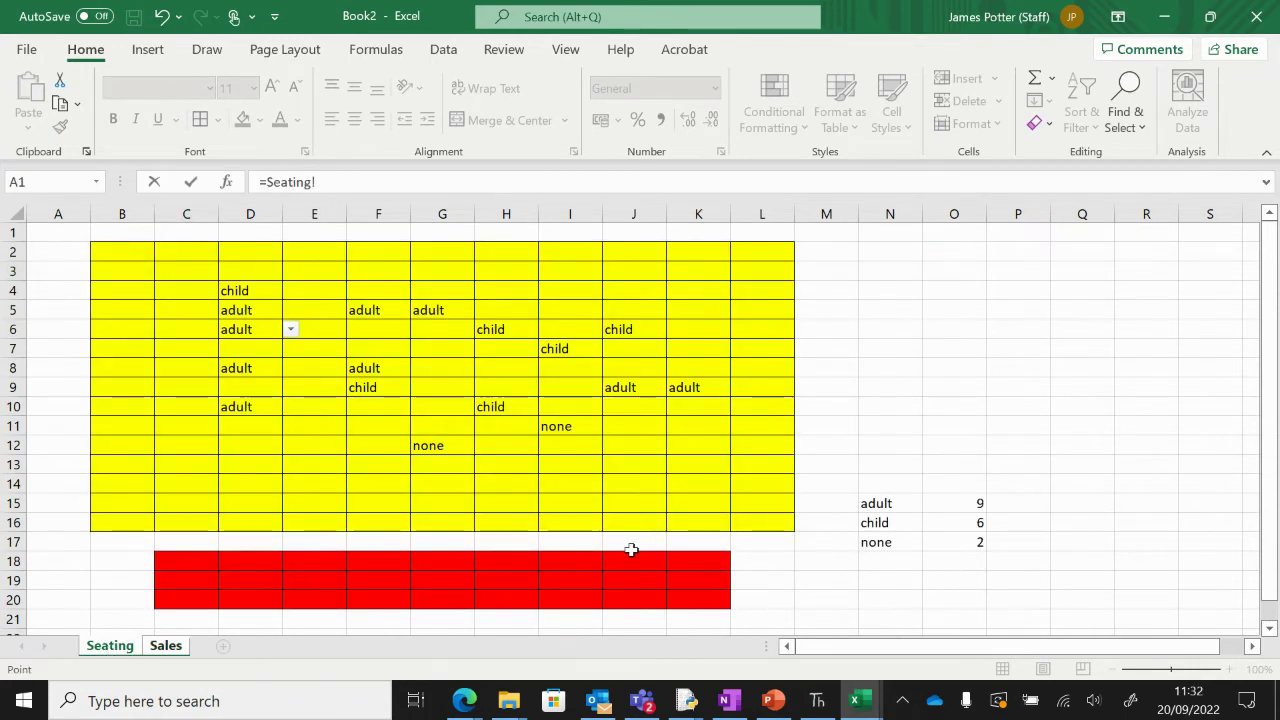
{"action": "left_click", "coordinate": [954, 527]}
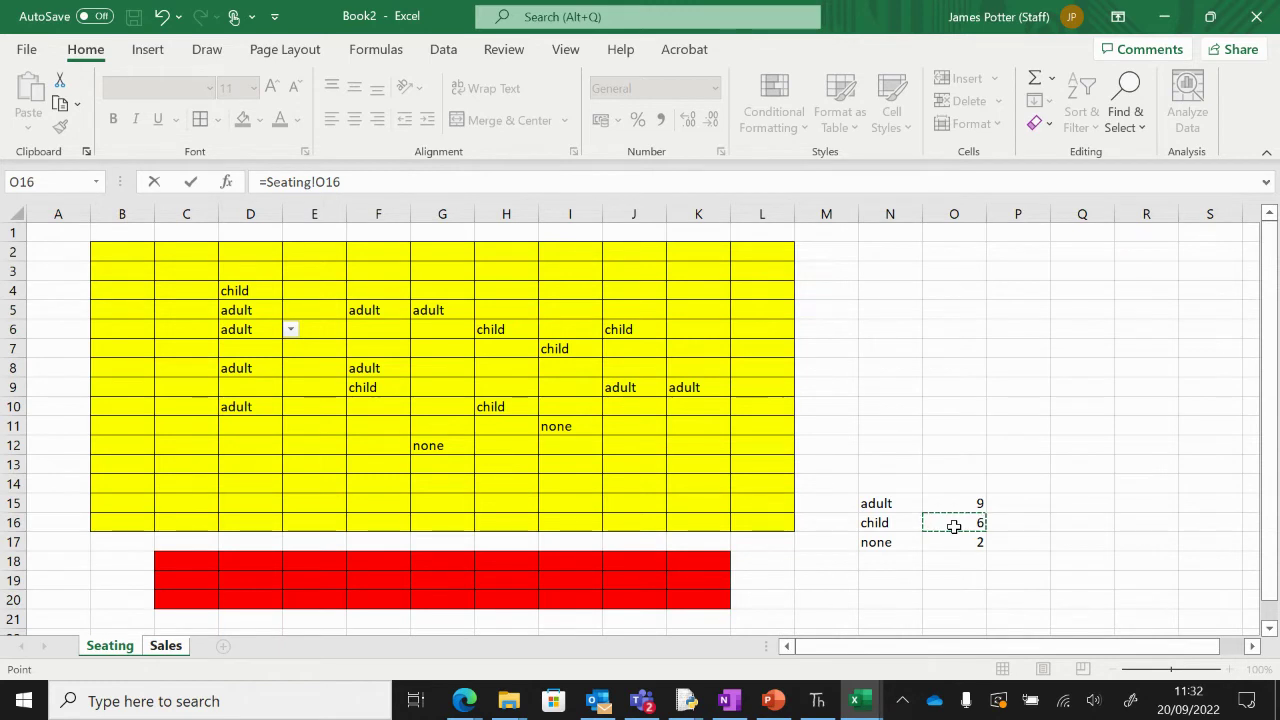
{"action": "key", "text": "Return"}
{"action": "left_click", "coordinate": [176, 270]}
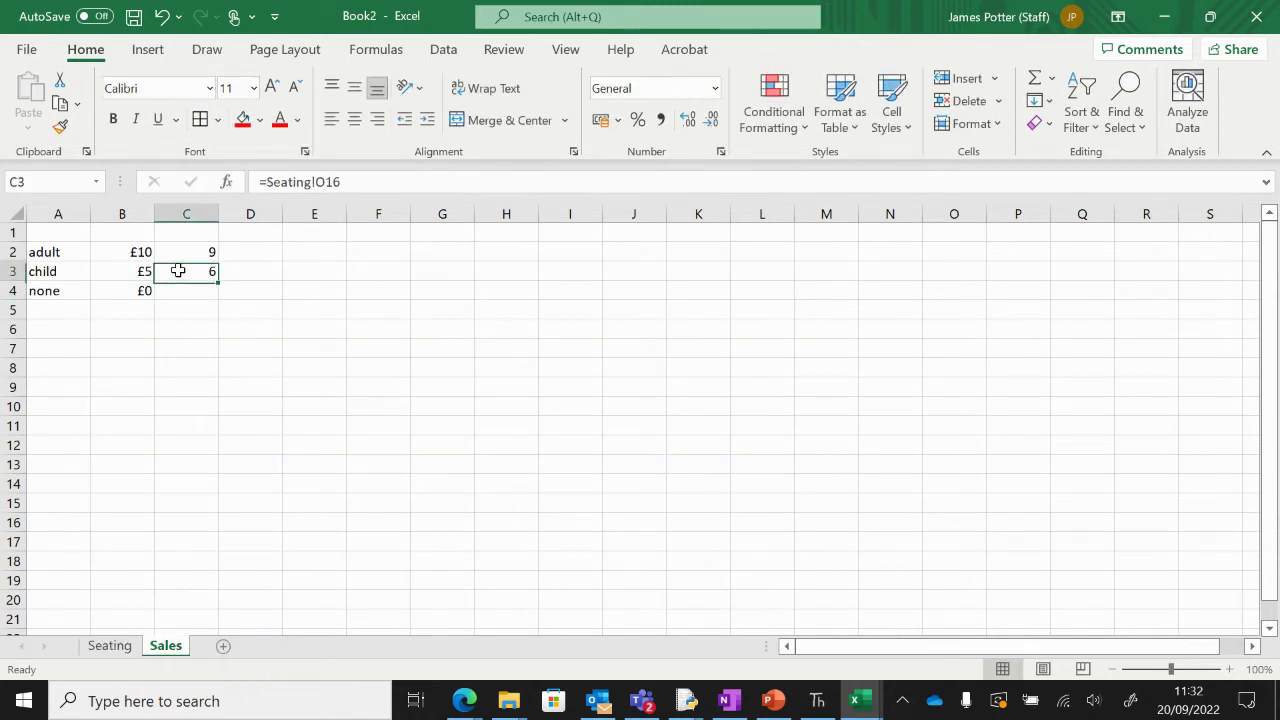
Step: Link Sales C4 to the Seating none count with =Seating!O17
{"action": "left_click", "coordinate": [176, 293]}
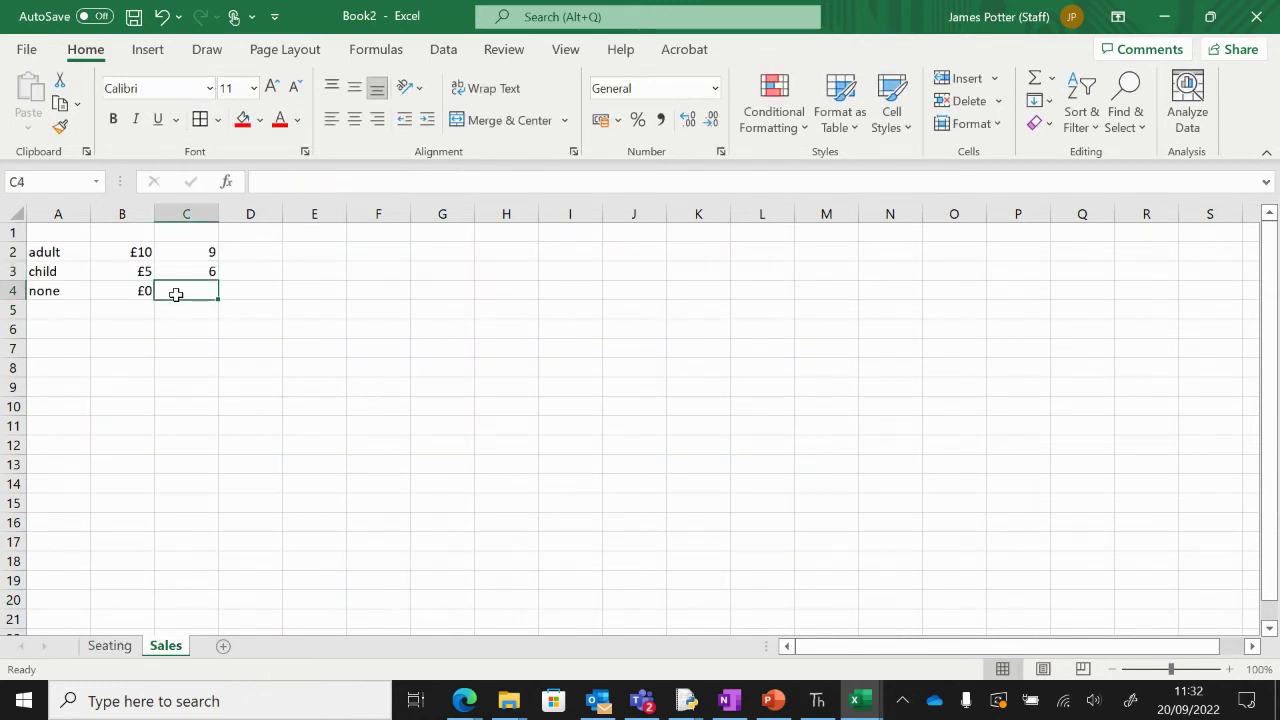
{"action": "type", "text": "="}
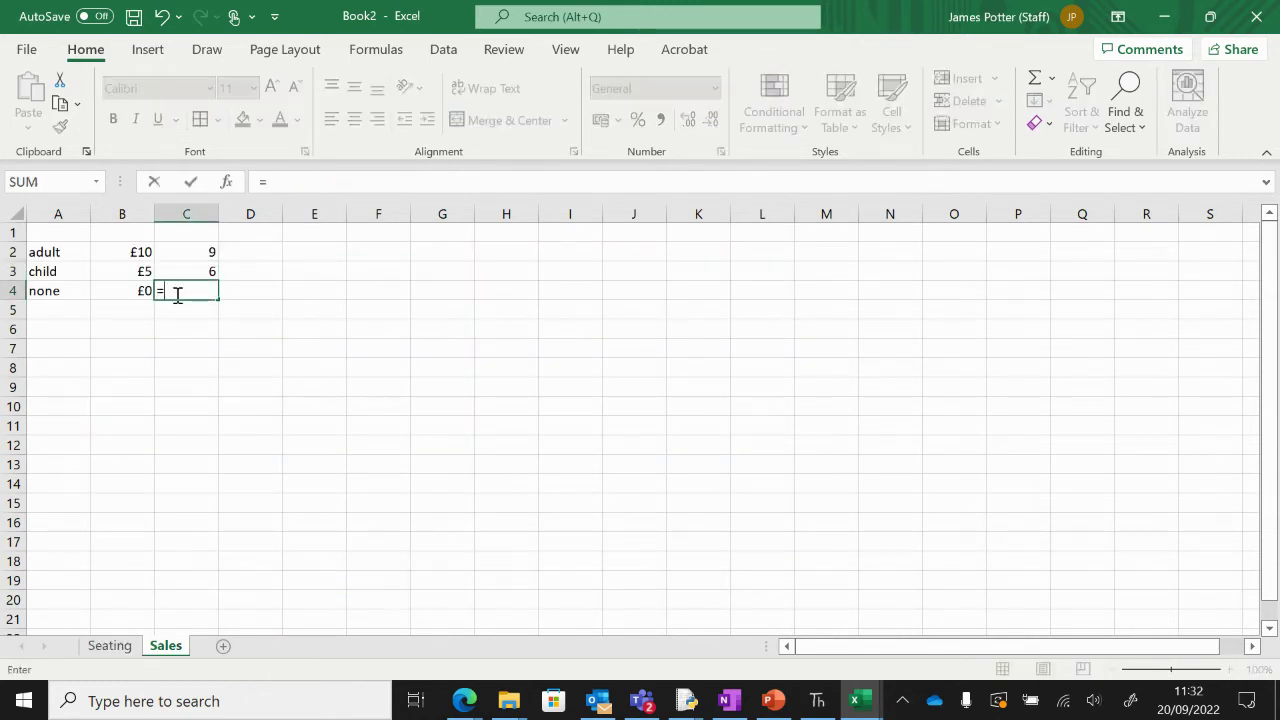
{"action": "left_click", "coordinate": [109, 650]}
{"action": "left_click", "coordinate": [952, 540]}
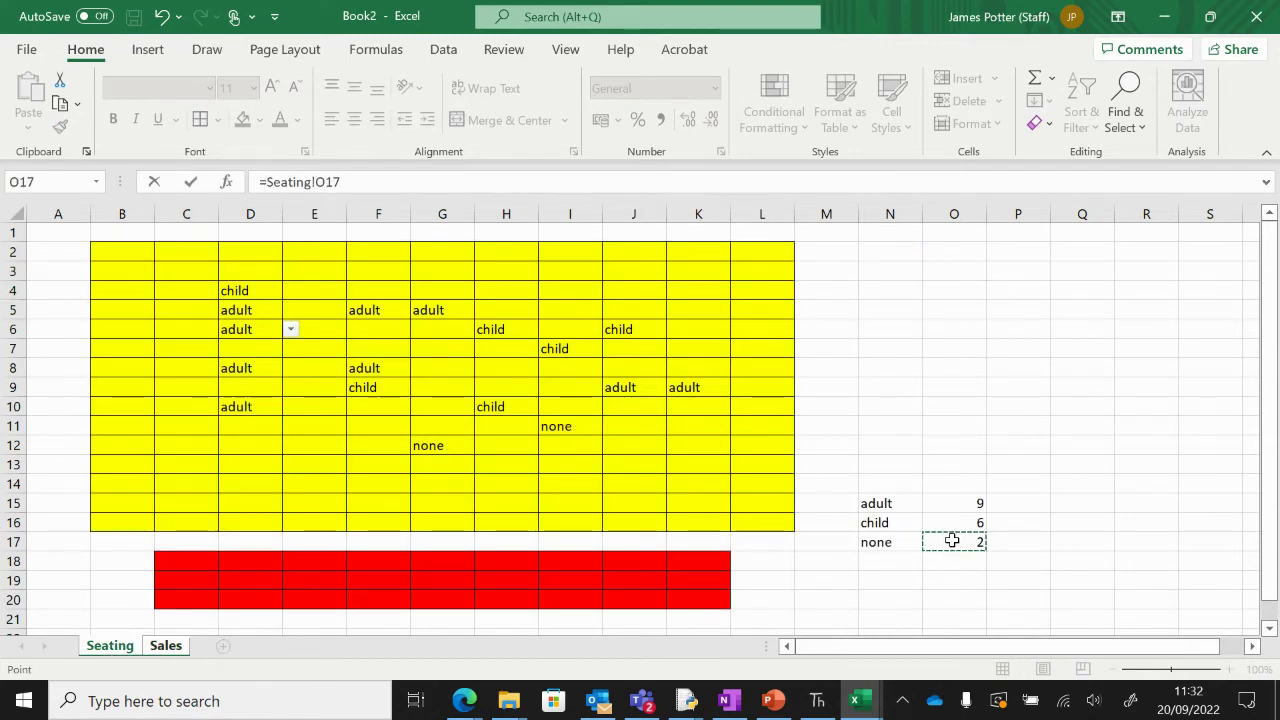
{"action": "key", "text": "Return"}
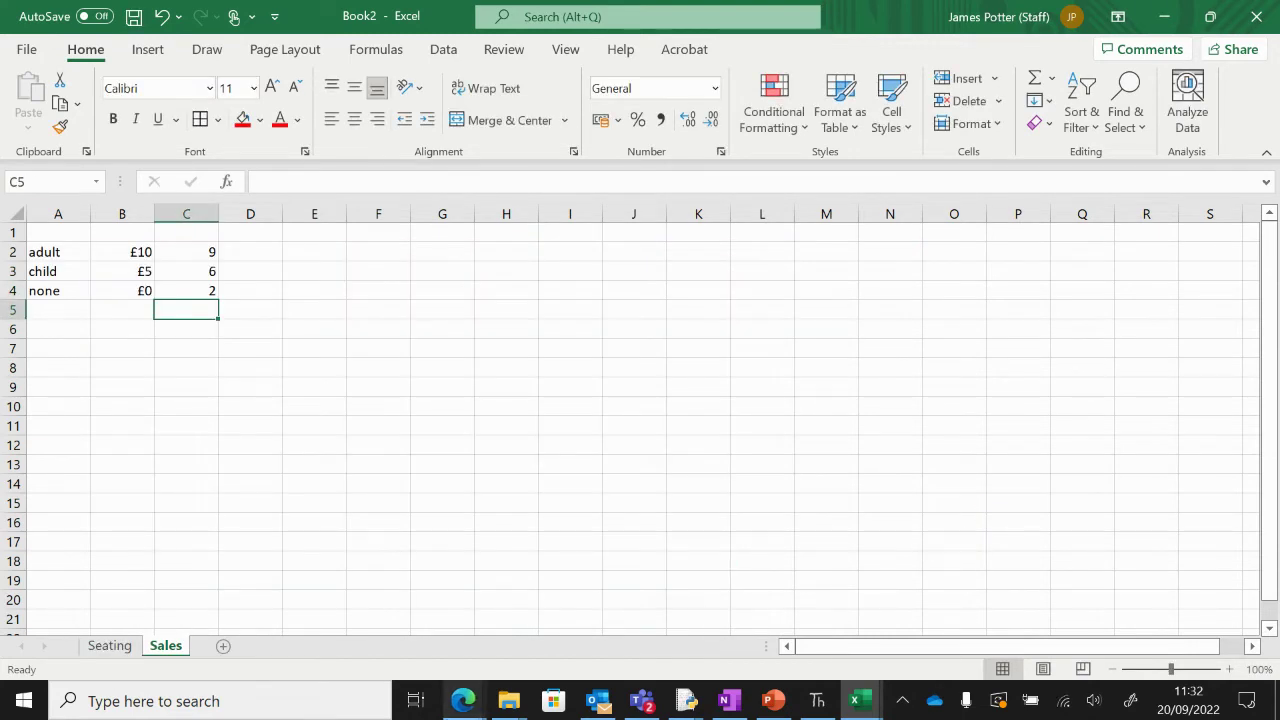
Step: Mark seat E9 as child on Seating, raising the child count to 7
{"action": "left_click", "coordinate": [122, 650]}
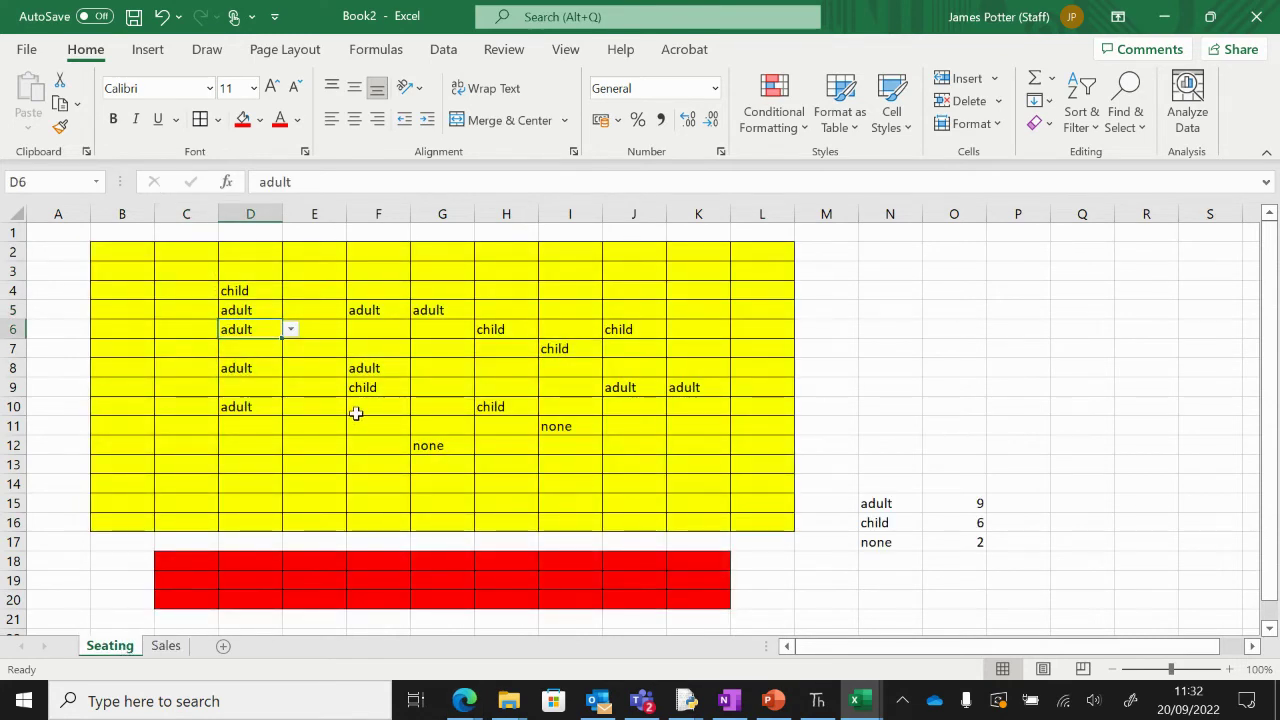
{"action": "left_click", "coordinate": [336, 386]}
{"action": "left_click", "coordinate": [355, 387]}
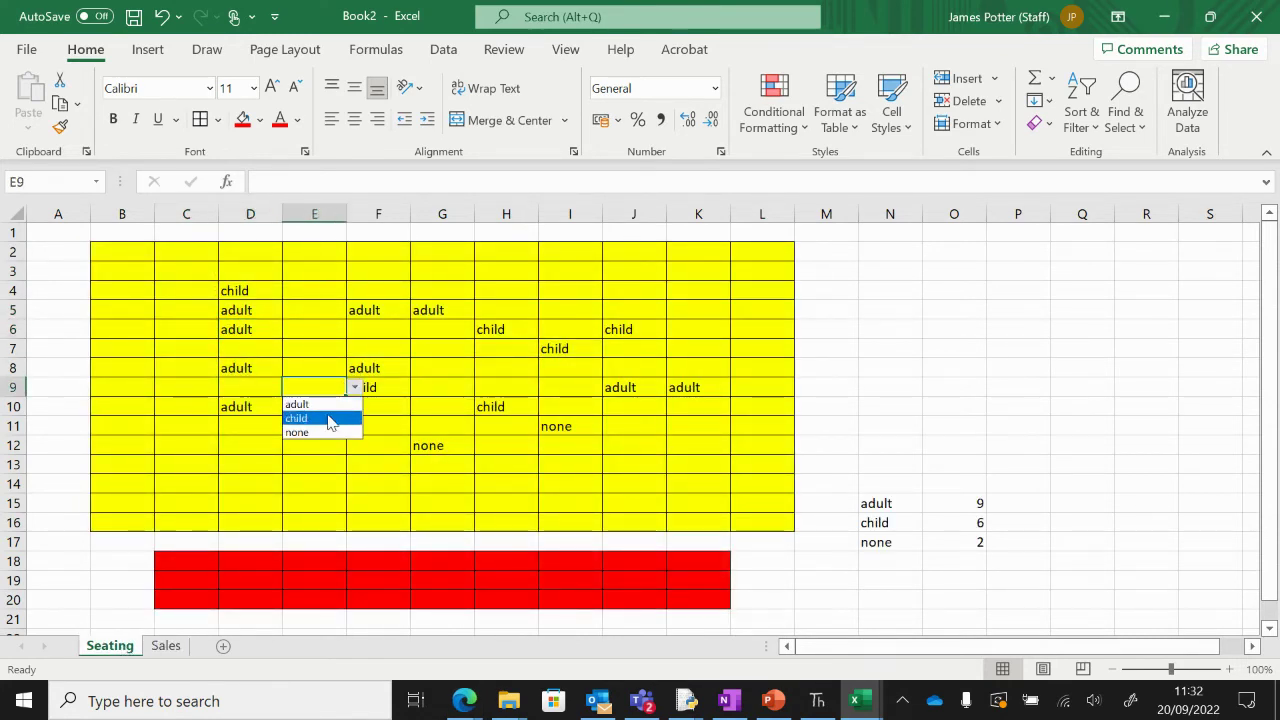
{"action": "left_click", "coordinate": [318, 419]}
{"action": "left_click", "coordinate": [166, 647]}
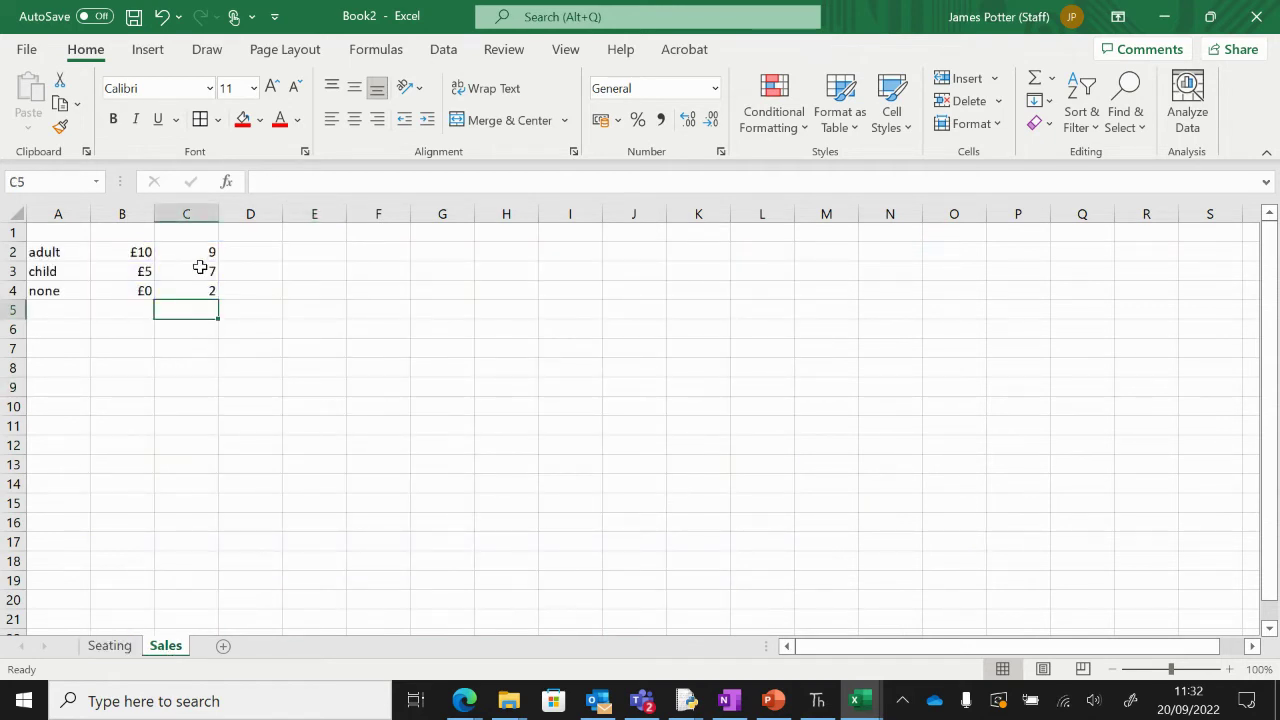
{"action": "left_click", "coordinate": [262, 250]}
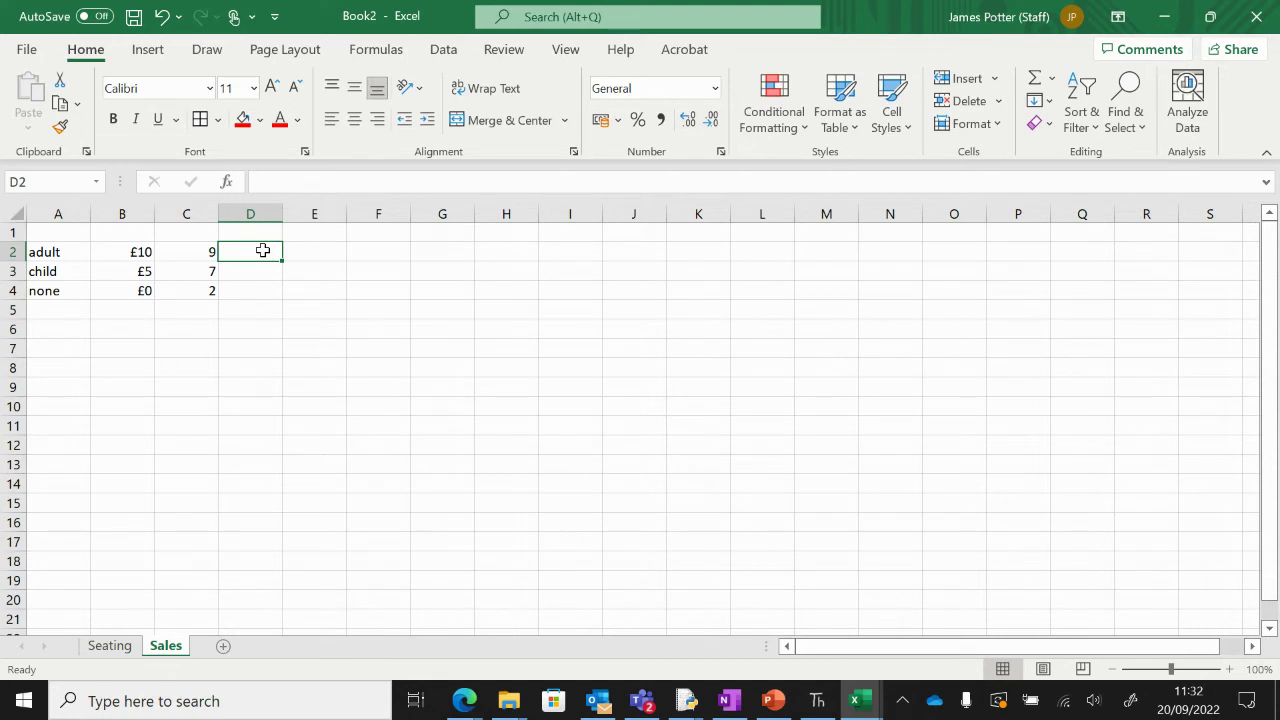
Step: Enter =B2*C2 in D2 and fill it down to D4, giving £90, £35, £0
{"action": "type", "text": "="}
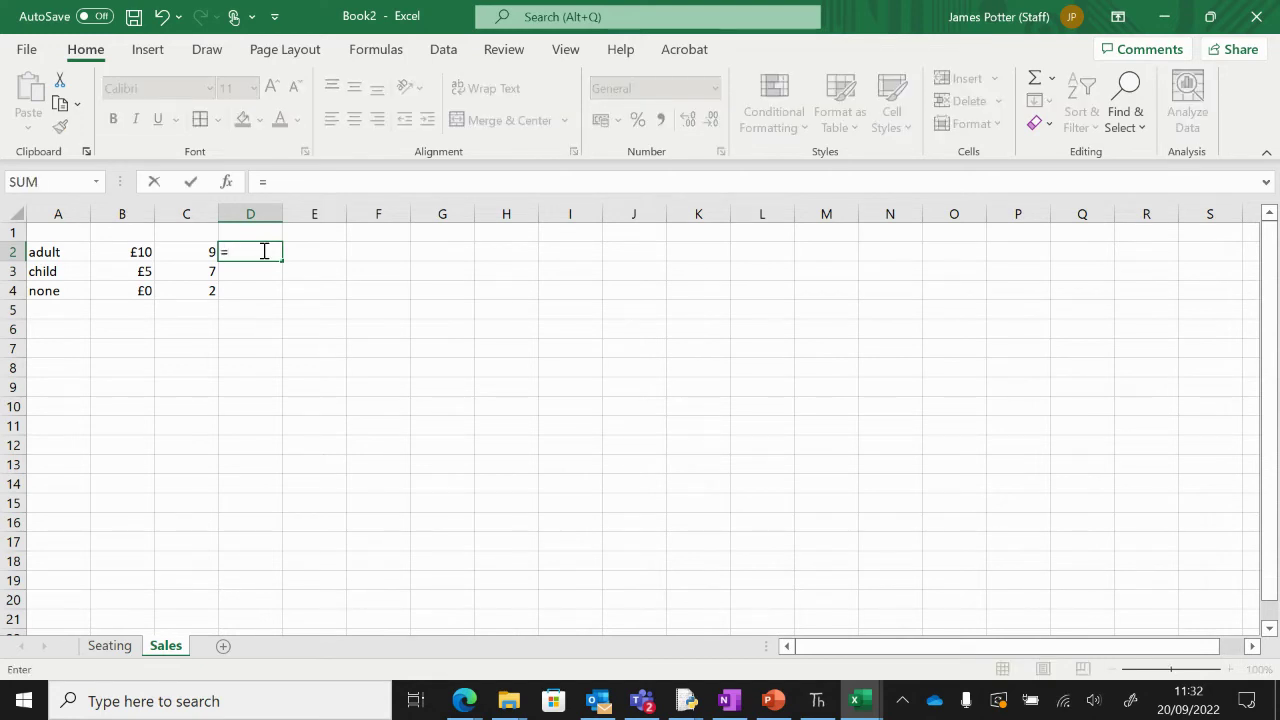
{"action": "left_click", "coordinate": [116, 255]}
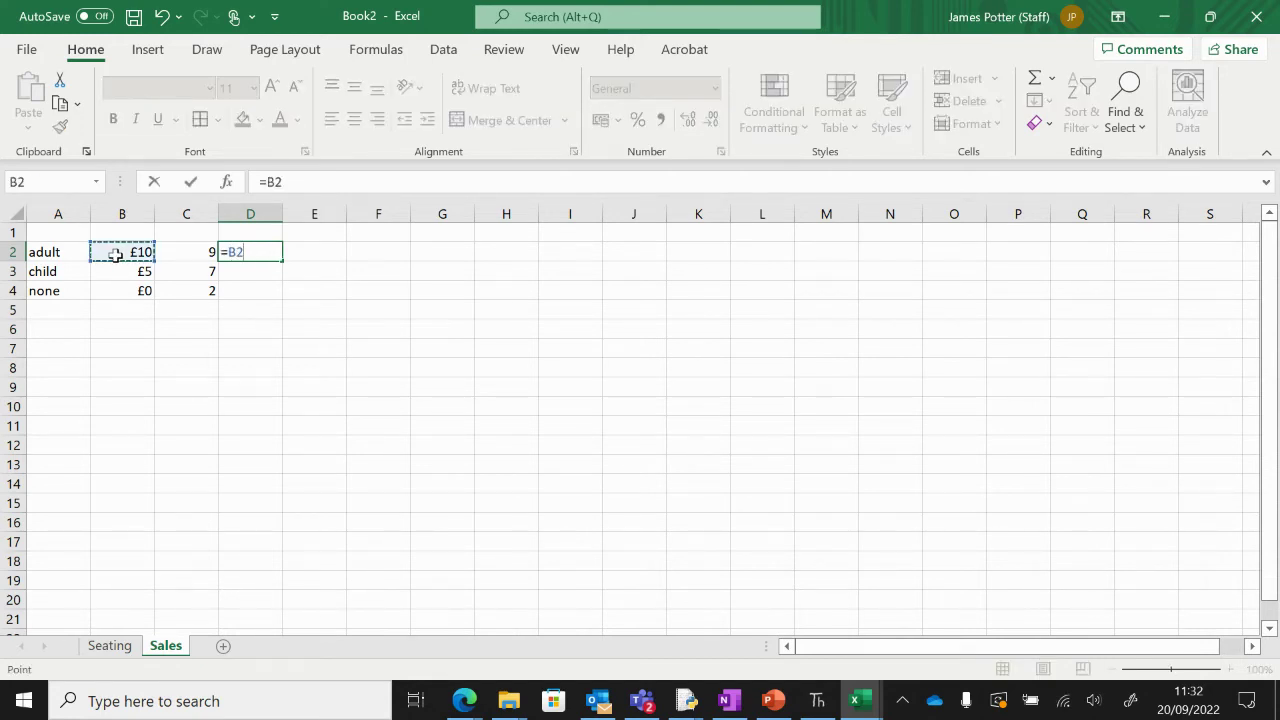
{"action": "type", "text": "*"}
{"action": "left_click", "coordinate": [187, 255]}
{"action": "key", "text": "Return"}
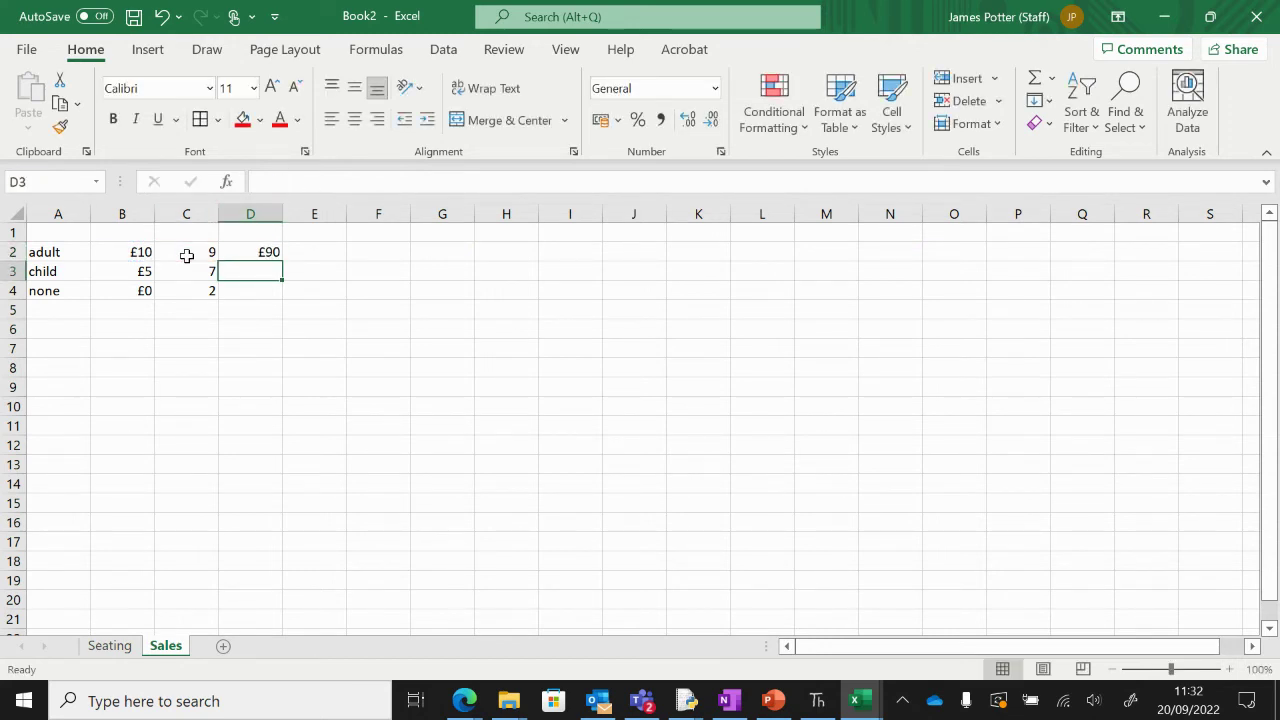
{"action": "left_click", "coordinate": [252, 252]}
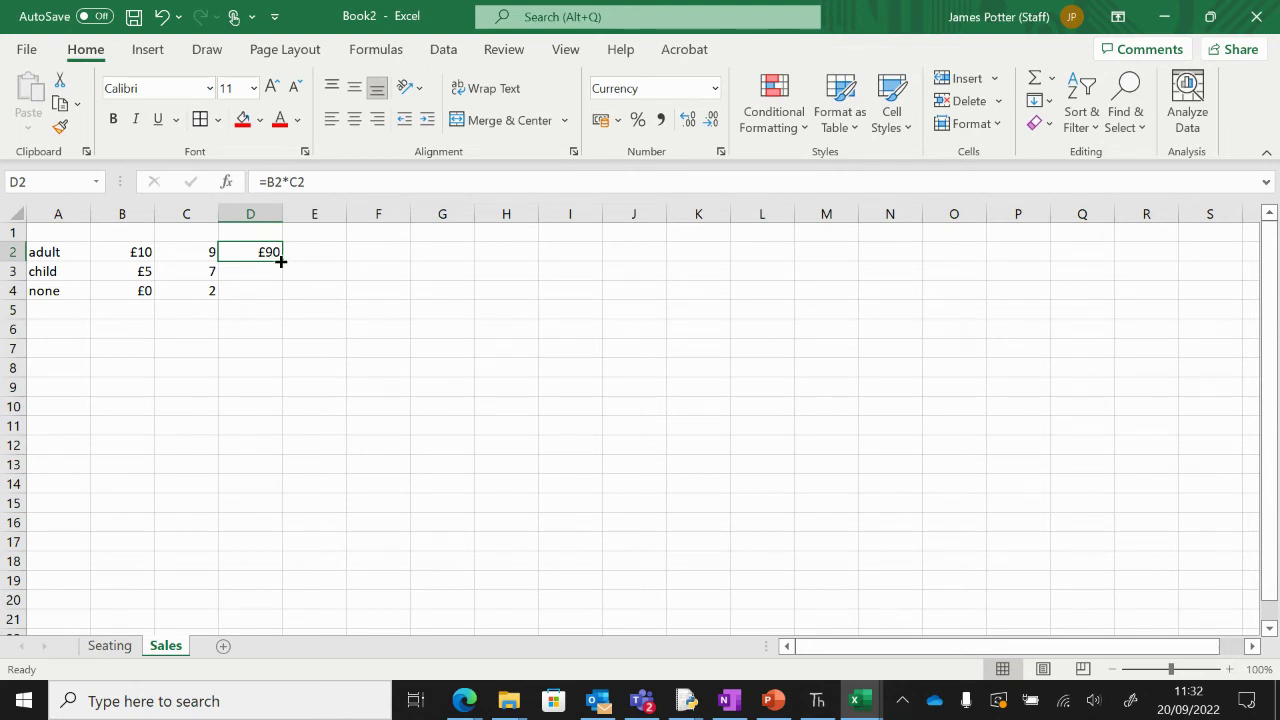
{"action": "left_click_drag", "start_coordinate": [281, 261], "coordinate": [274, 302]}
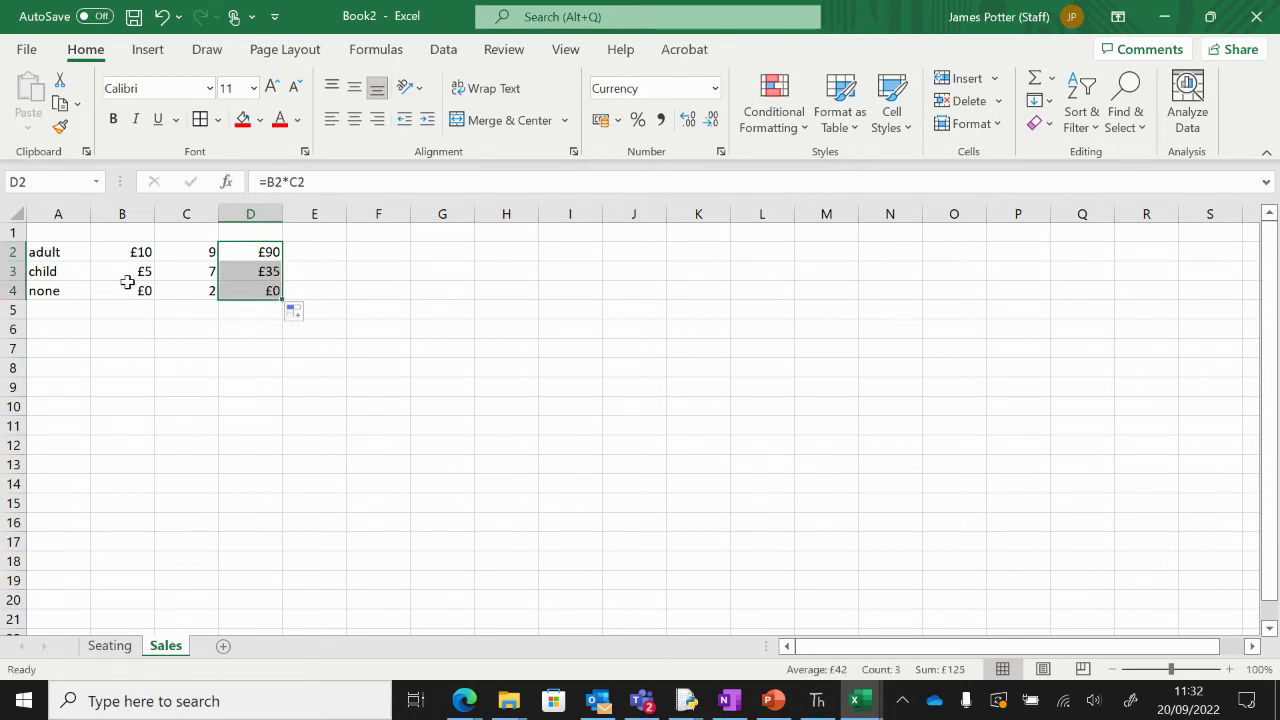
Step: AutoSum the revenue column into D6 as =SUM(D2:D5), totalling £125
{"action": "left_click", "coordinate": [255, 312]}
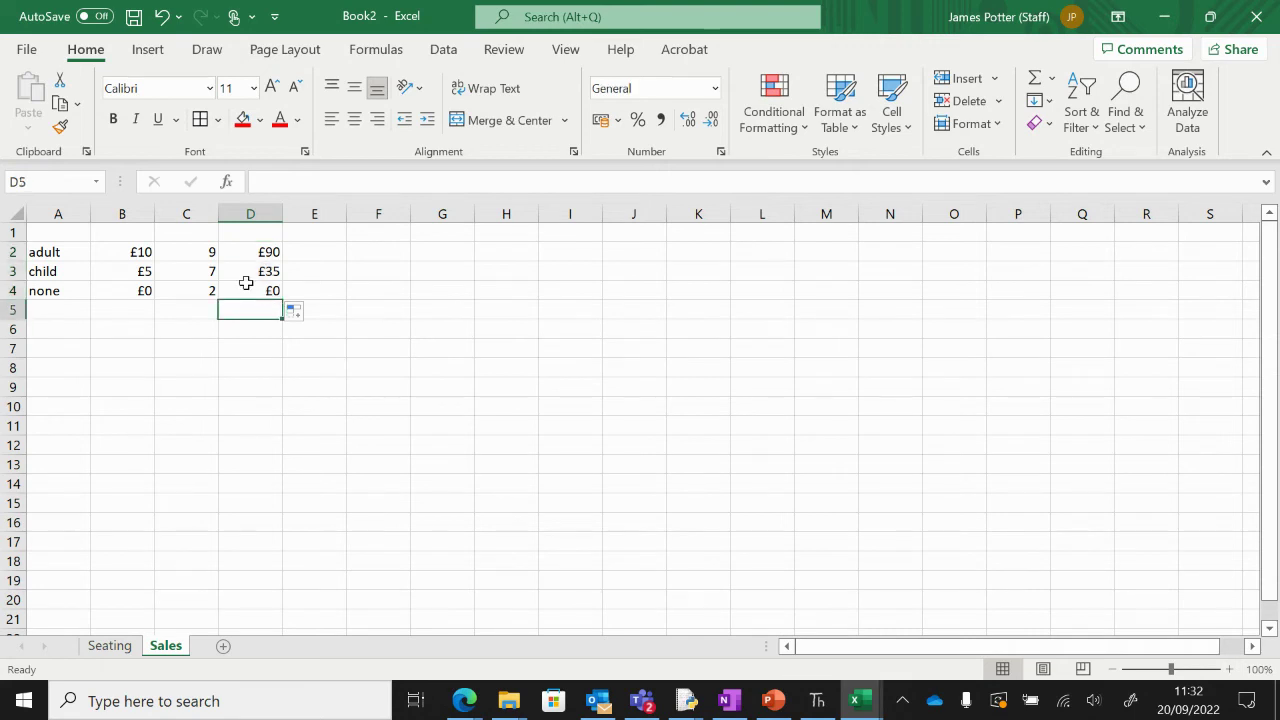
{"action": "left_click", "coordinate": [250, 344]}
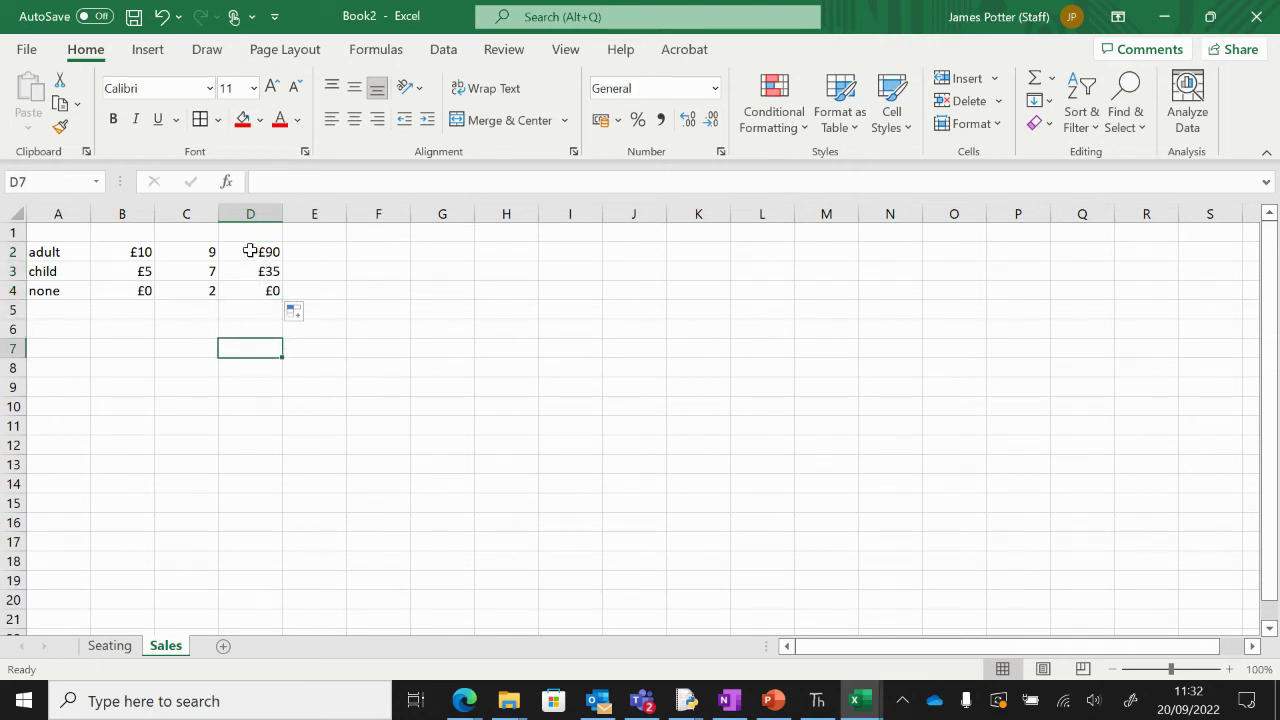
{"action": "left_click_drag", "start_coordinate": [260, 248], "coordinate": [248, 331]}
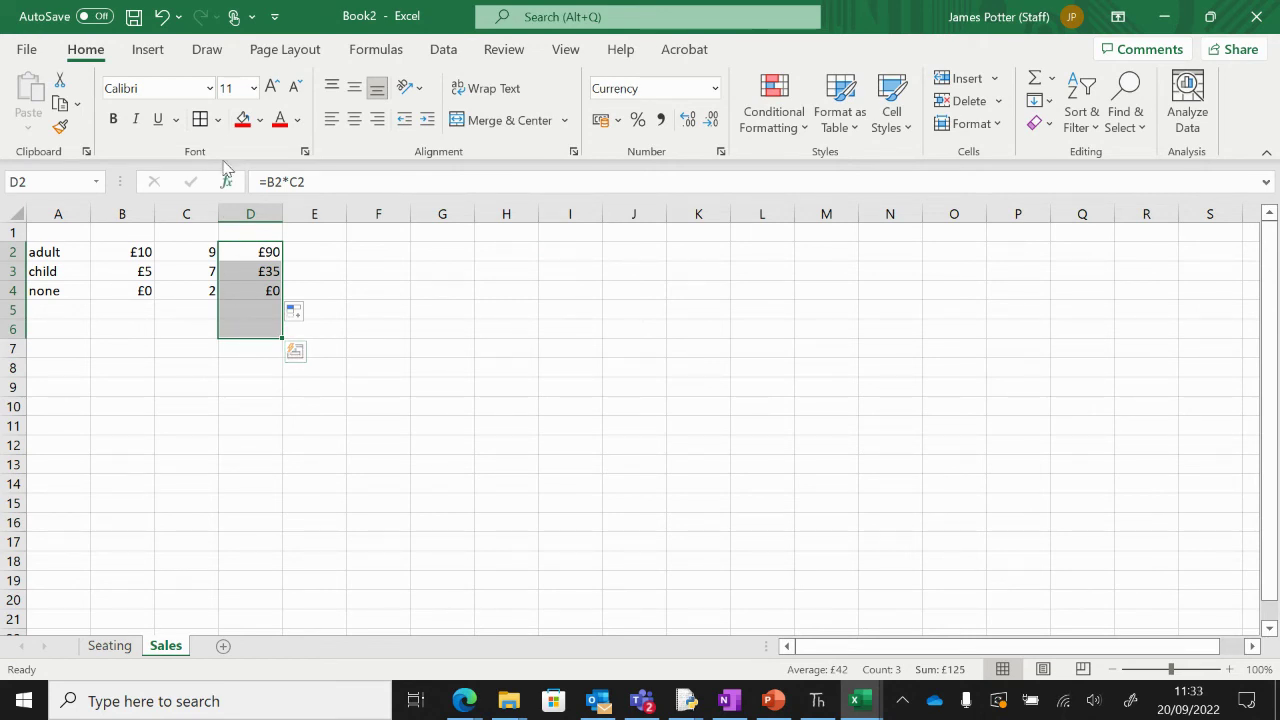
{"action": "left_click", "coordinate": [376, 52]}
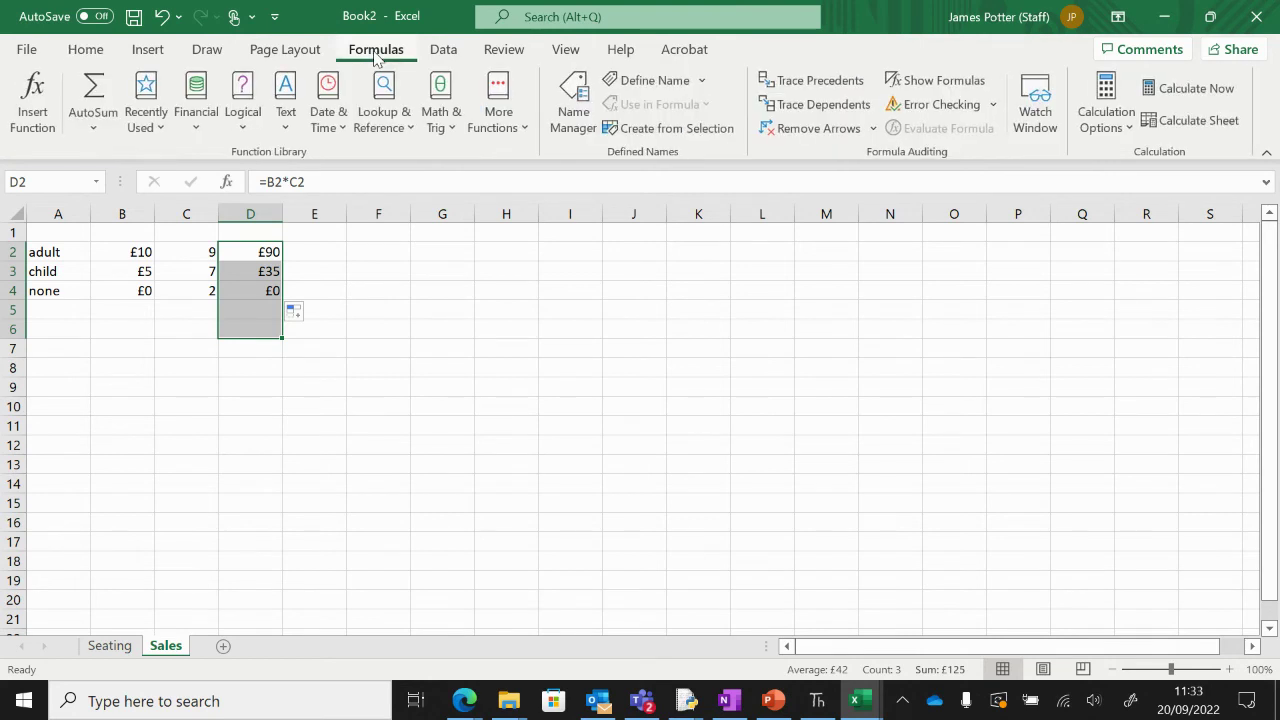
{"action": "left_click", "coordinate": [92, 100]}
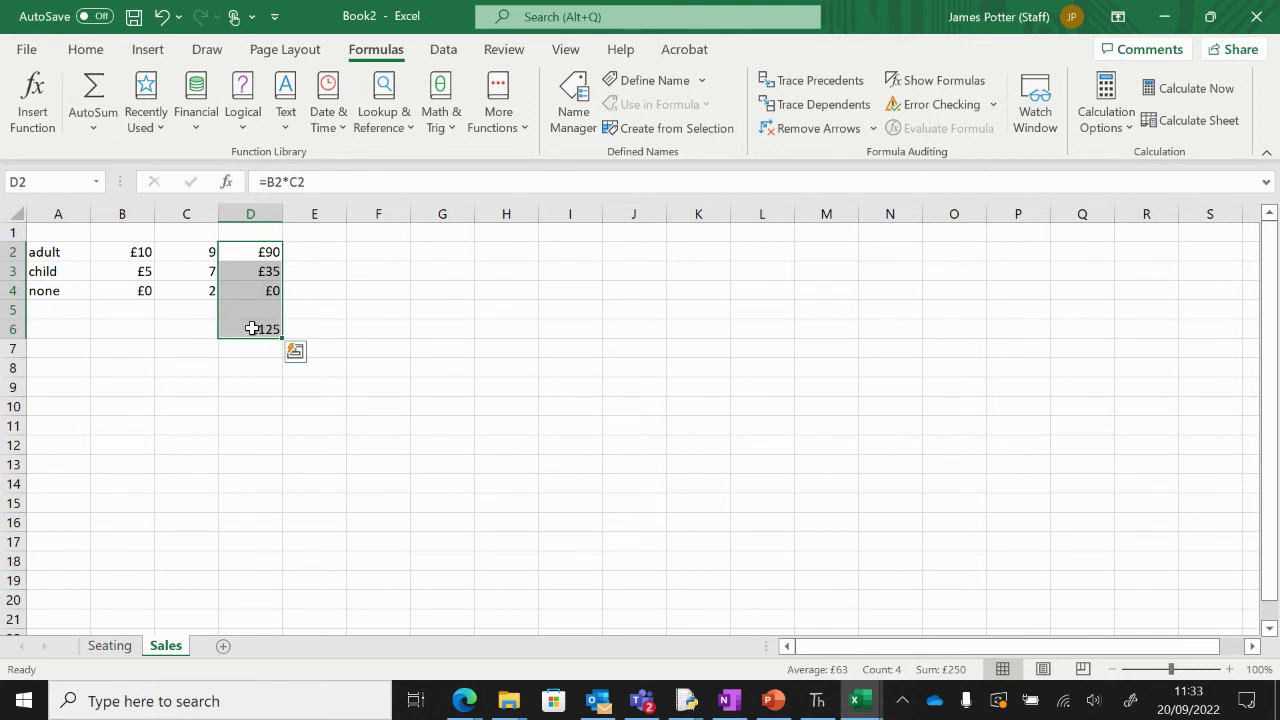
{"action": "key", "text": "Return"}
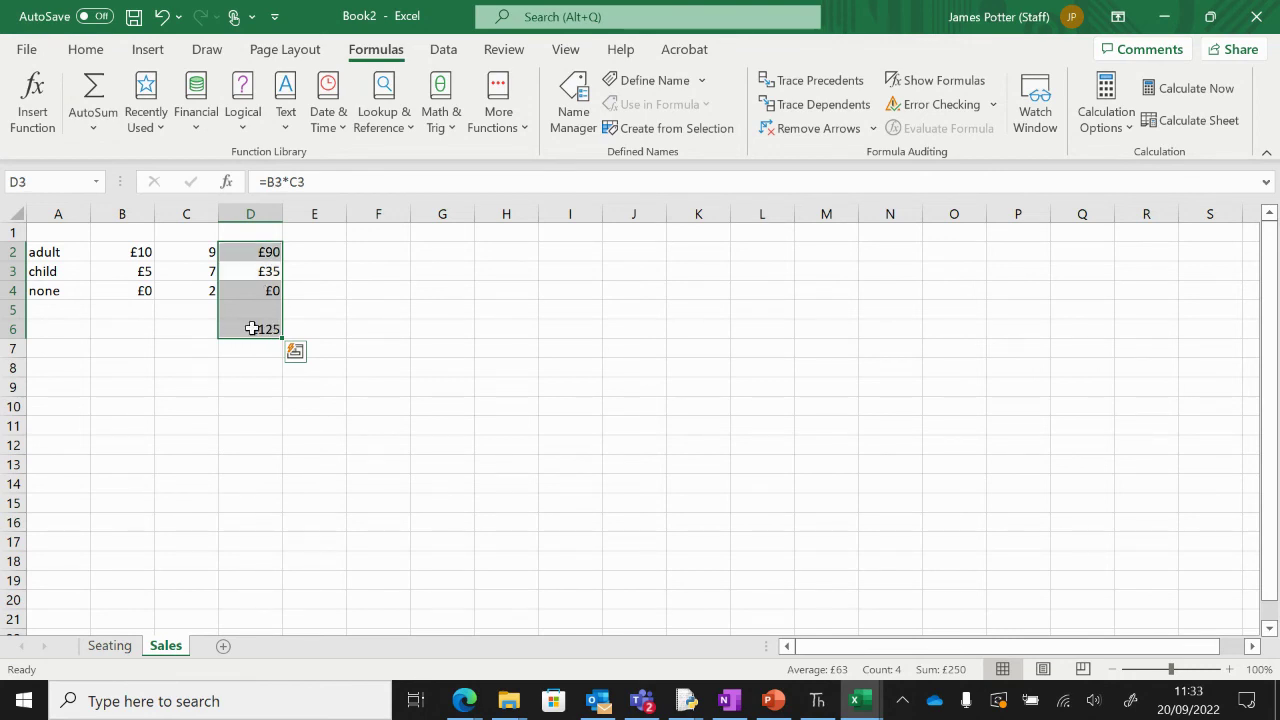
{"action": "left_click", "coordinate": [194, 335]}
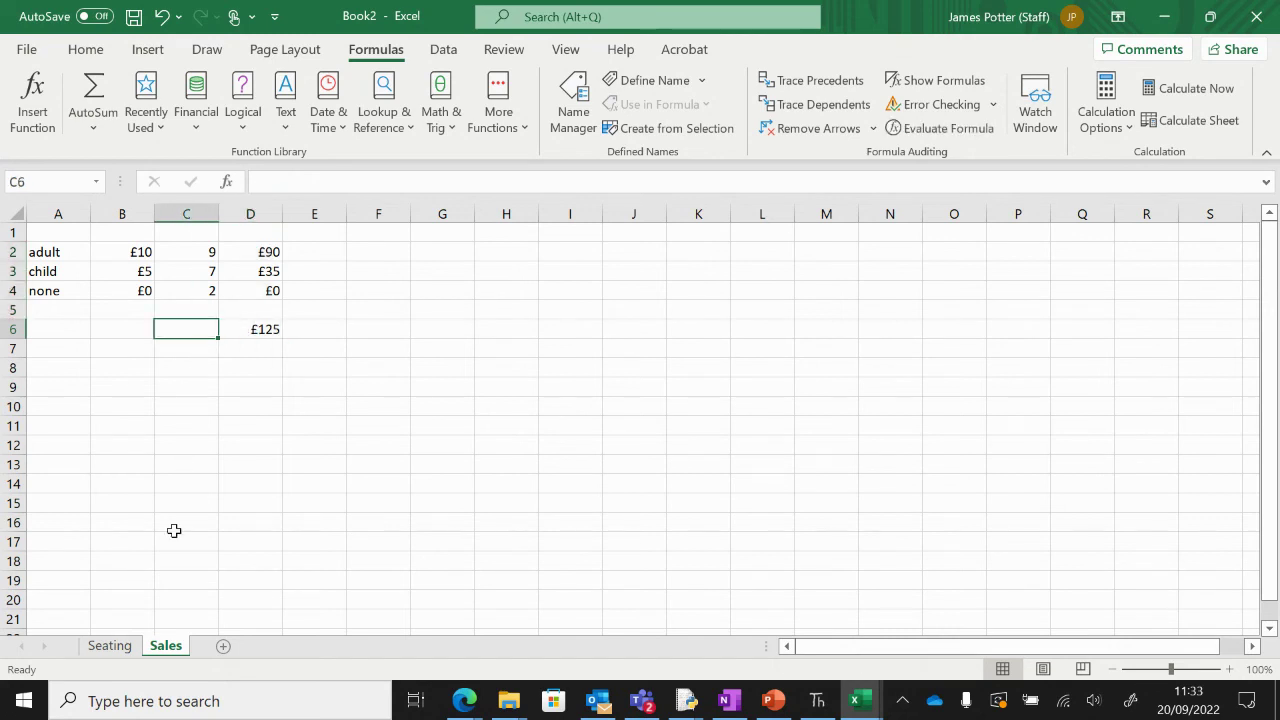
Step: Mark seat E4 as adult on Seating, lifting the Sales total to £135
{"action": "left_click", "coordinate": [108, 647]}
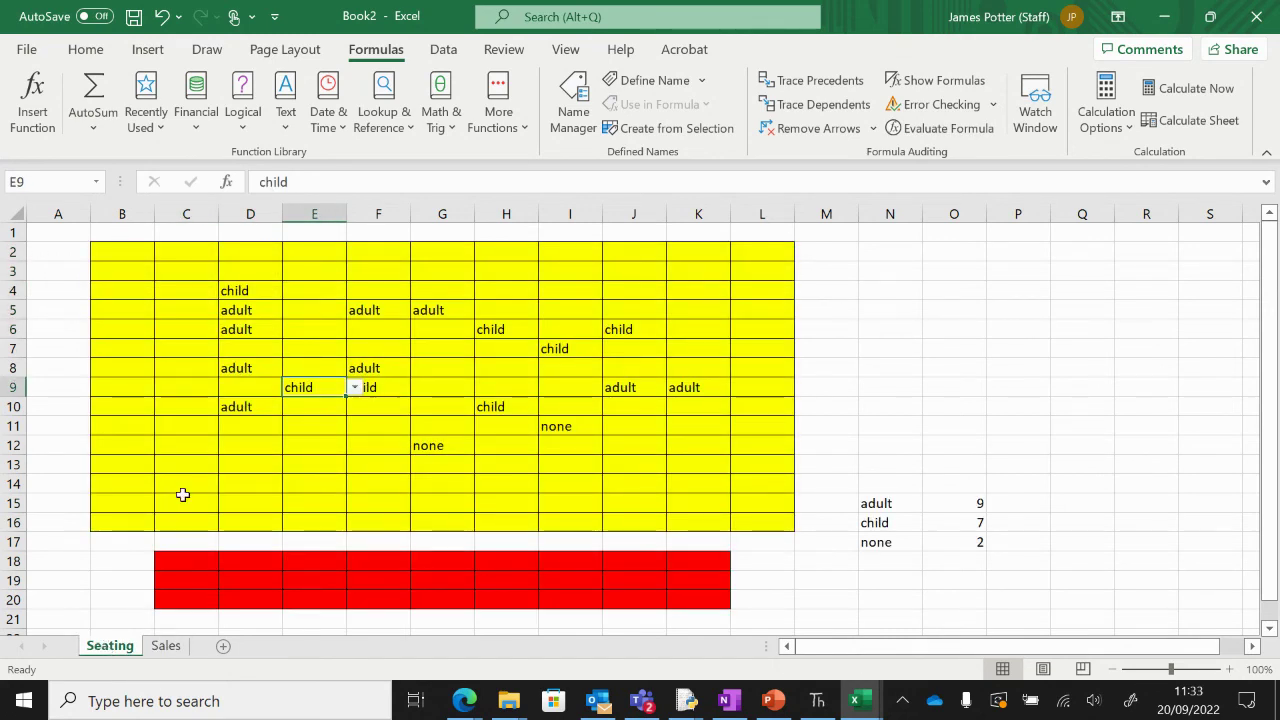
{"action": "left_click", "coordinate": [329, 290]}
{"action": "left_click", "coordinate": [354, 290]}
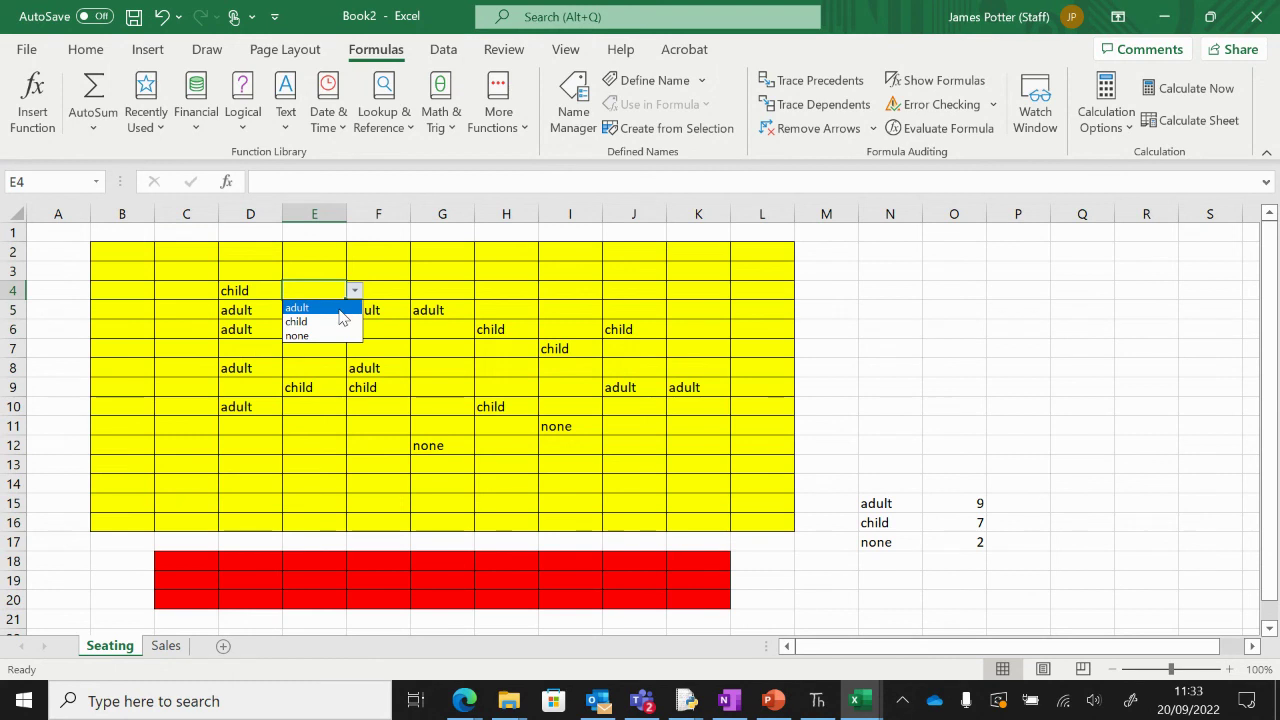
{"action": "left_click", "coordinate": [300, 308]}
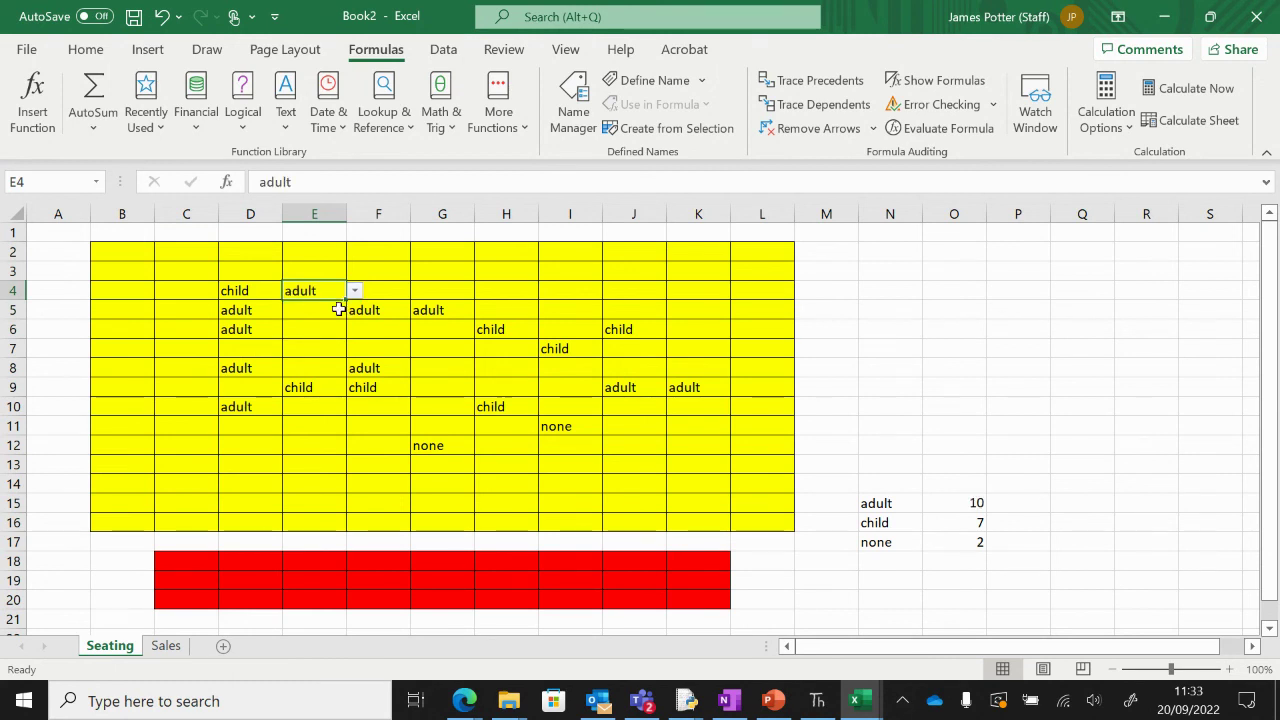
{"action": "left_click", "coordinate": [166, 646]}
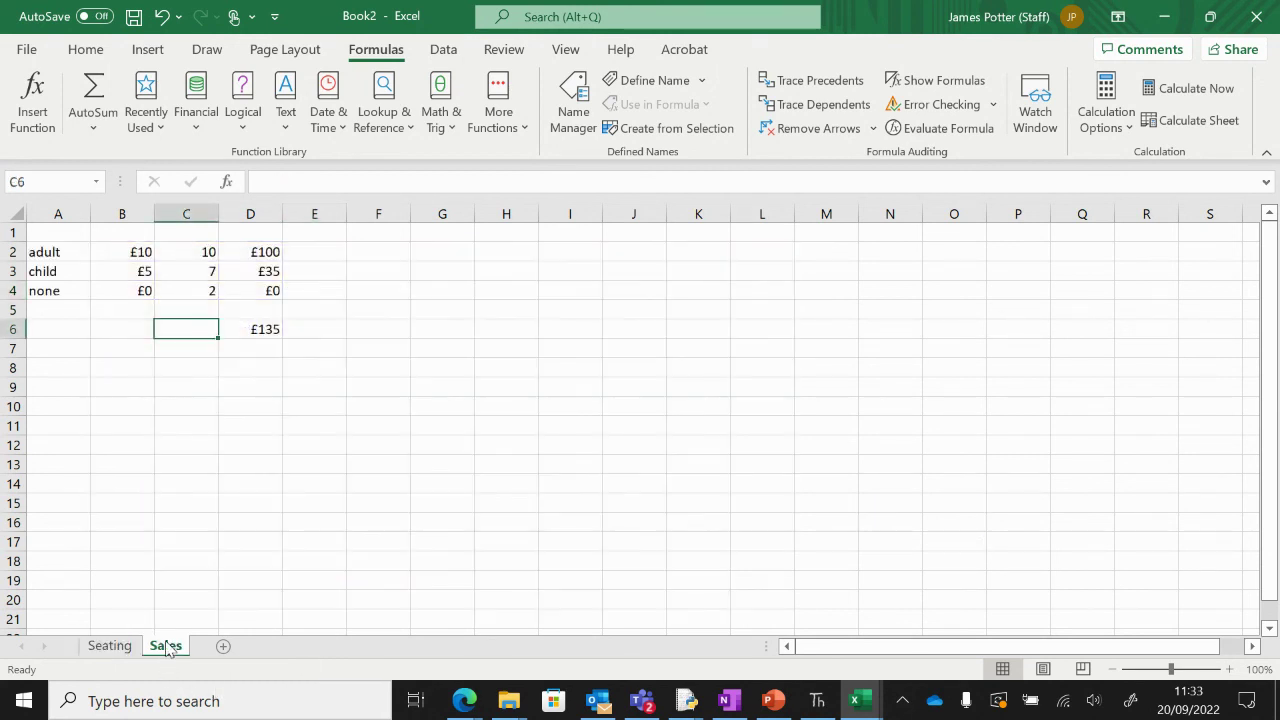
Step: Inspect the grand total formula in D6 and the adult count link in C2
{"action": "left_click", "coordinate": [260, 336]}
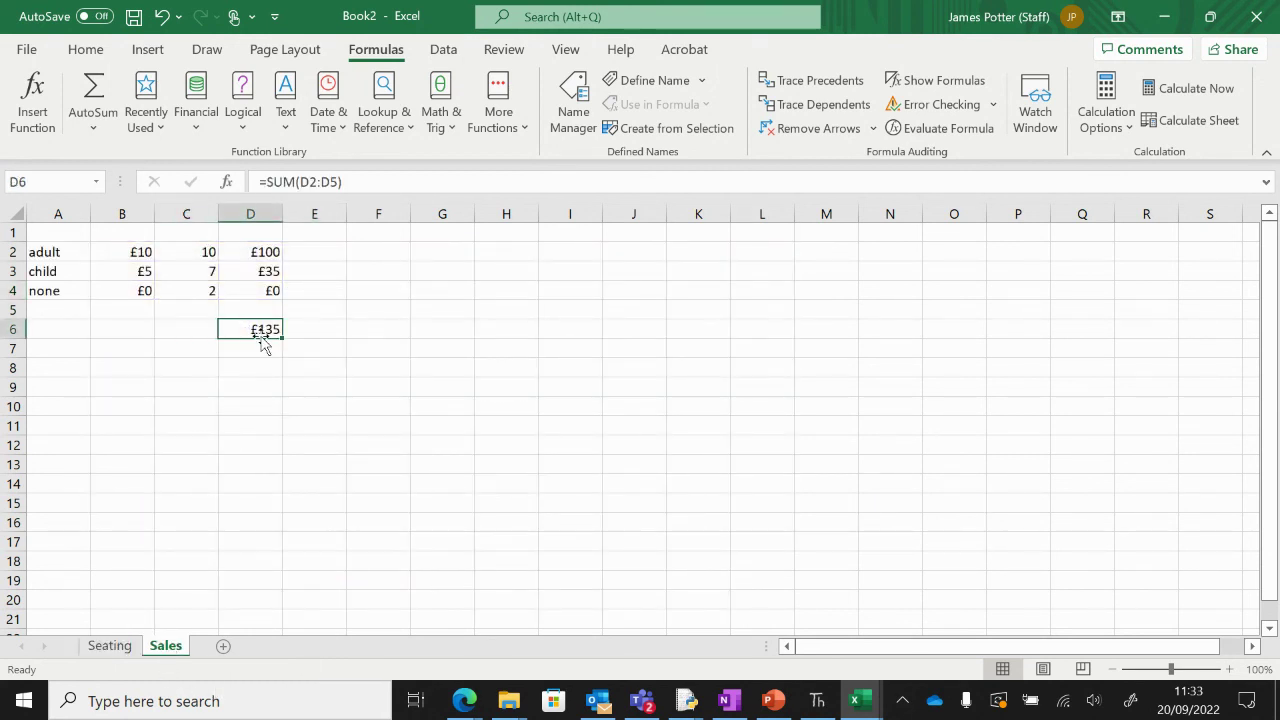
{"action": "left_click", "coordinate": [205, 249]}
{"action": "left_click_drag", "start_coordinate": [350, 182], "coordinate": [258, 182]}
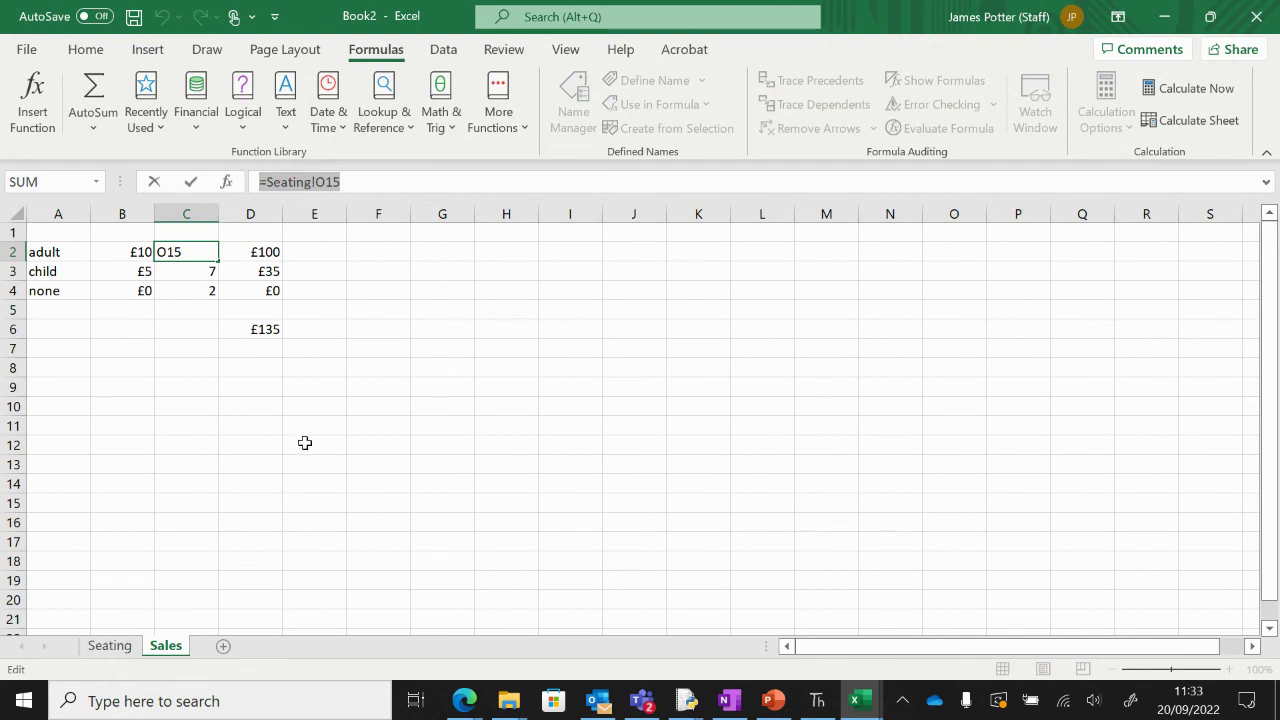
{"action": "key", "text": "Return"}
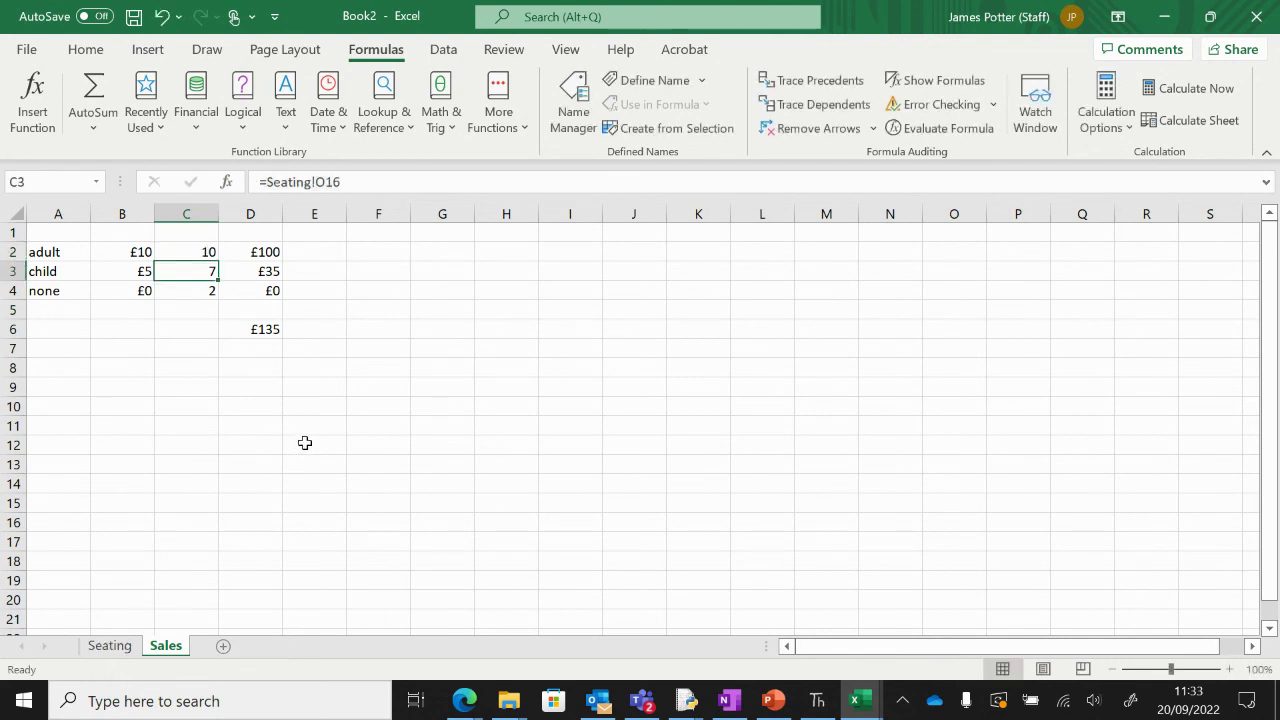